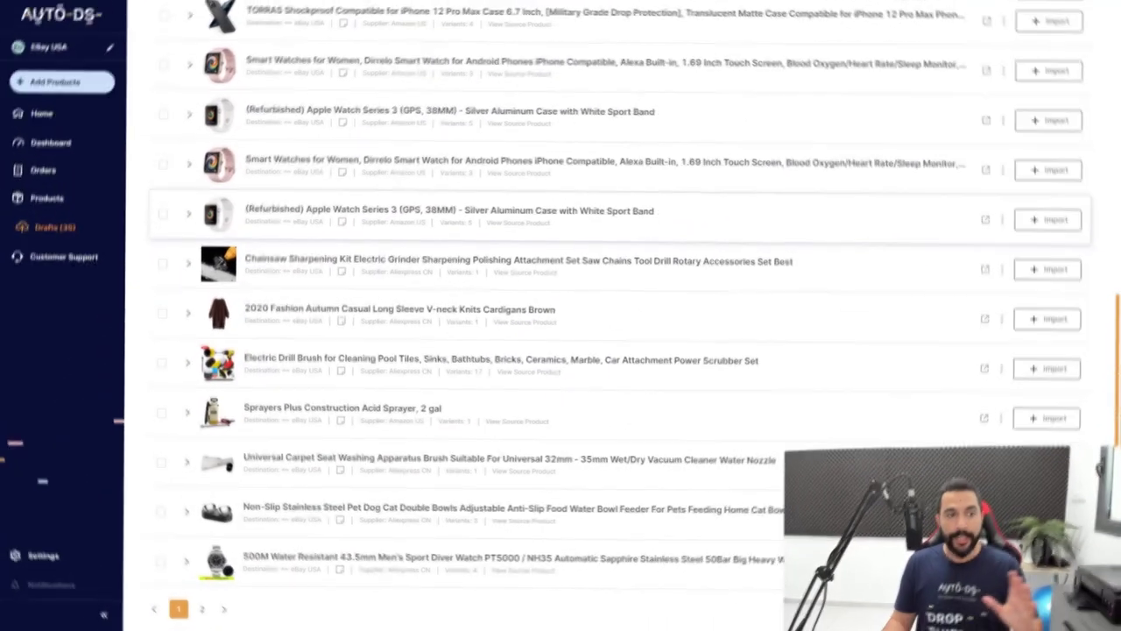
Step: Expand the draft of the Dirrelo women's smart watch below the TORRAS phone case and show its images
{"action": "scroll", "coordinate": [613, 351], "scroll_direction": "up", "scroll_amount": 5}
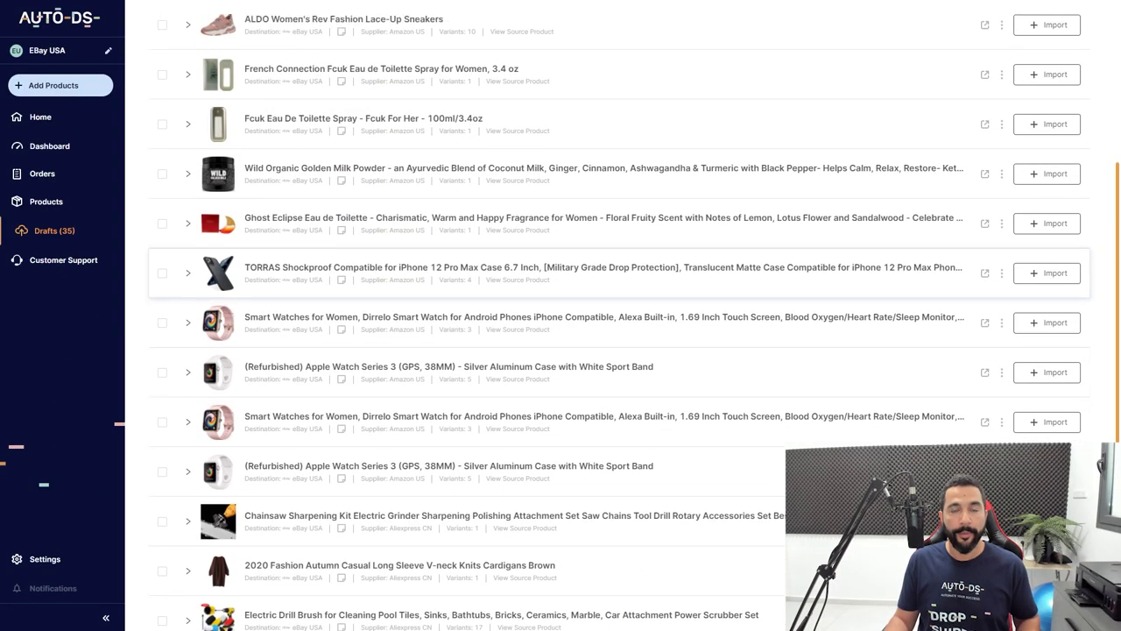
{"action": "scroll", "coordinate": [613, 350], "scroll_direction": "down", "scroll_amount": 4}
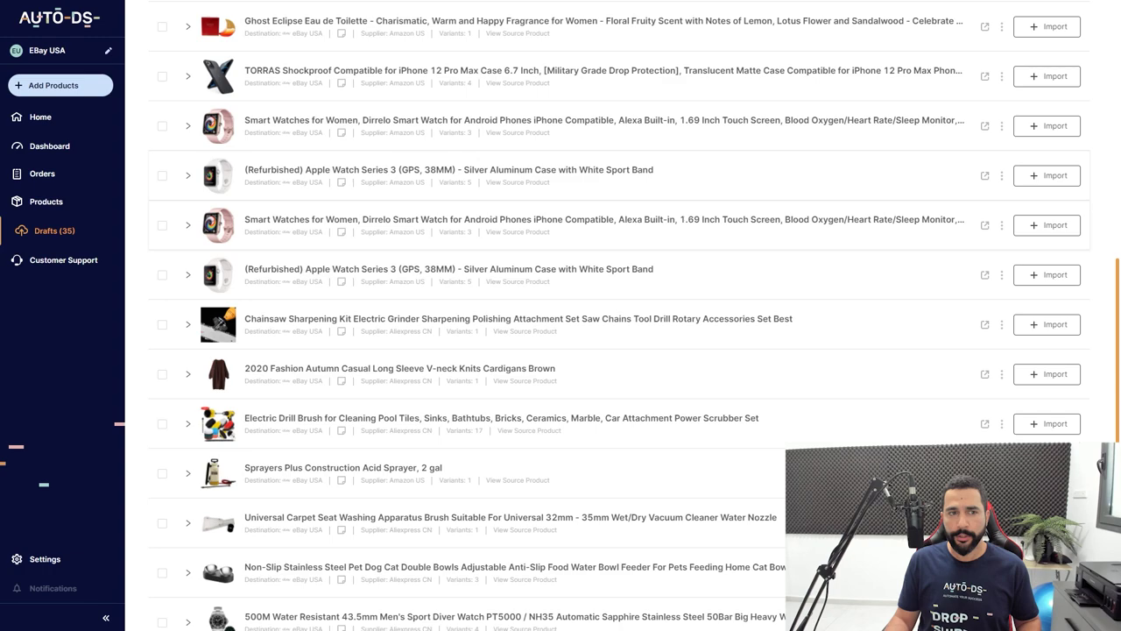
{"action": "scroll", "coordinate": [613, 350], "scroll_direction": "up", "scroll_amount": 1}
{"action": "left_click", "coordinate": [188, 243]}
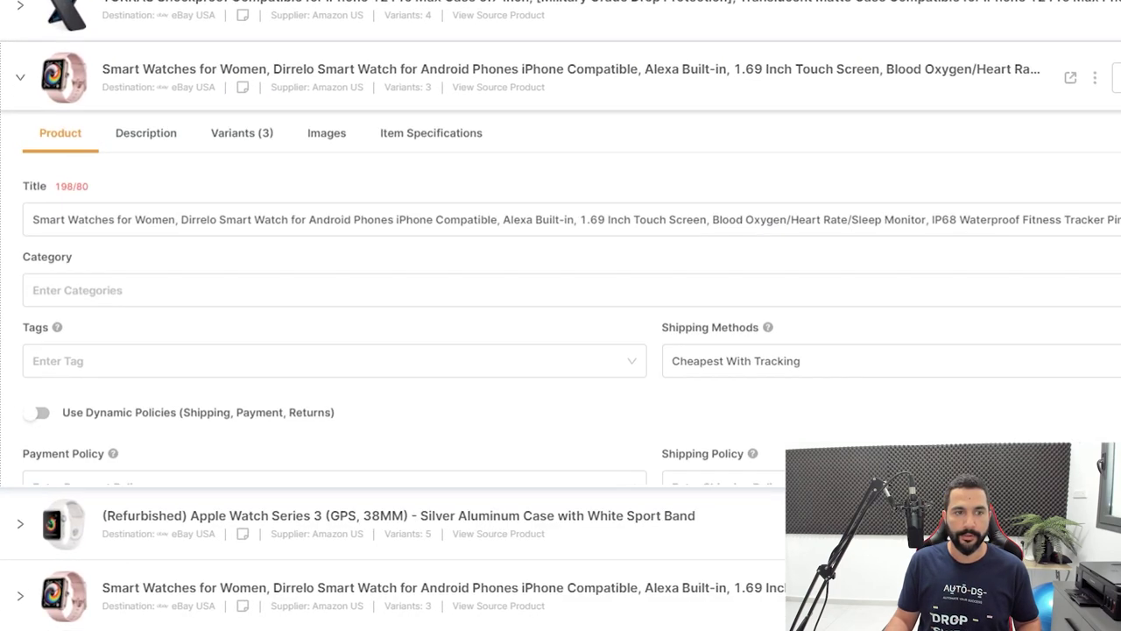
{"action": "left_click", "coordinate": [324, 133]}
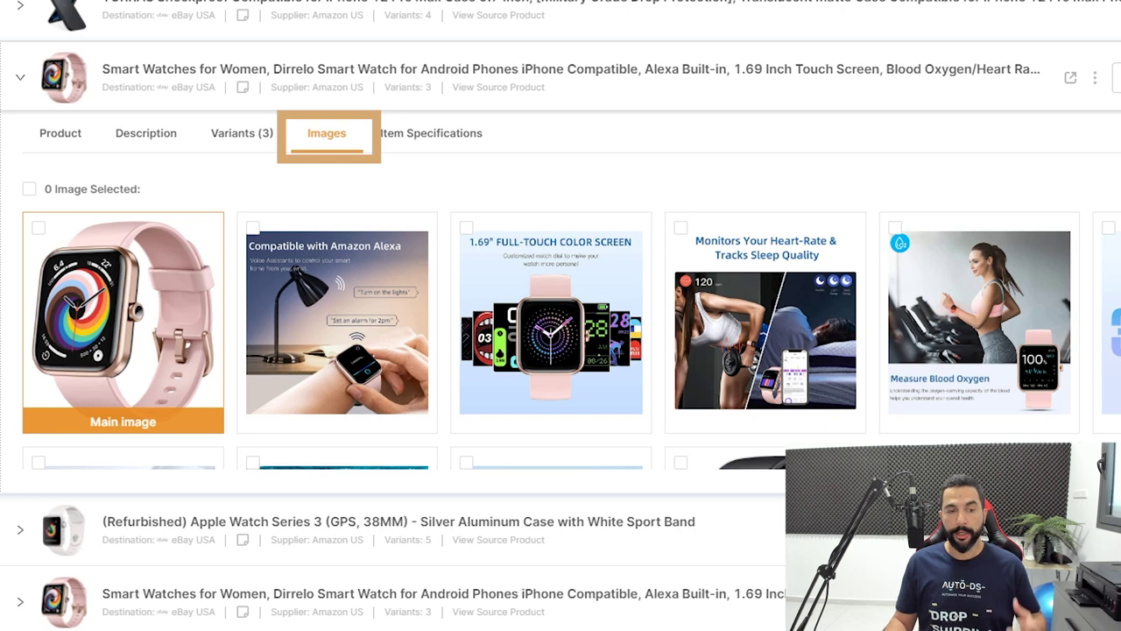
Step: Open the watch draft's main image in the image editor
{"action": "scroll", "coordinate": [765, 280], "scroll_direction": "down", "scroll_amount": 1}
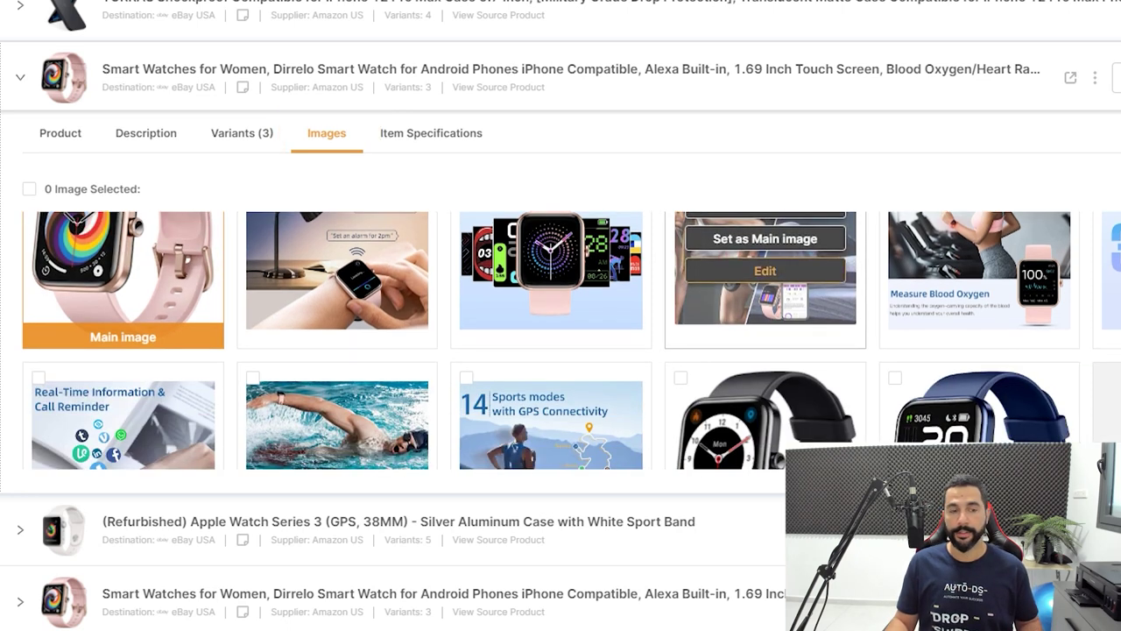
{"action": "scroll", "coordinate": [764, 281], "scroll_direction": "up", "scroll_amount": 1}
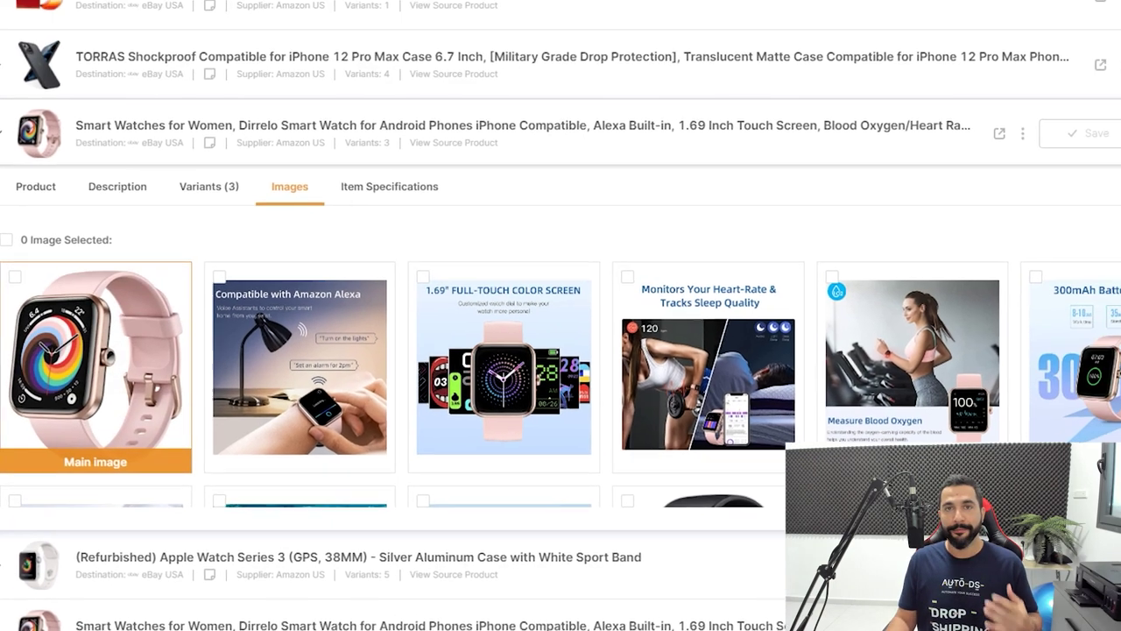
{"action": "left_click", "coordinate": [122, 339]}
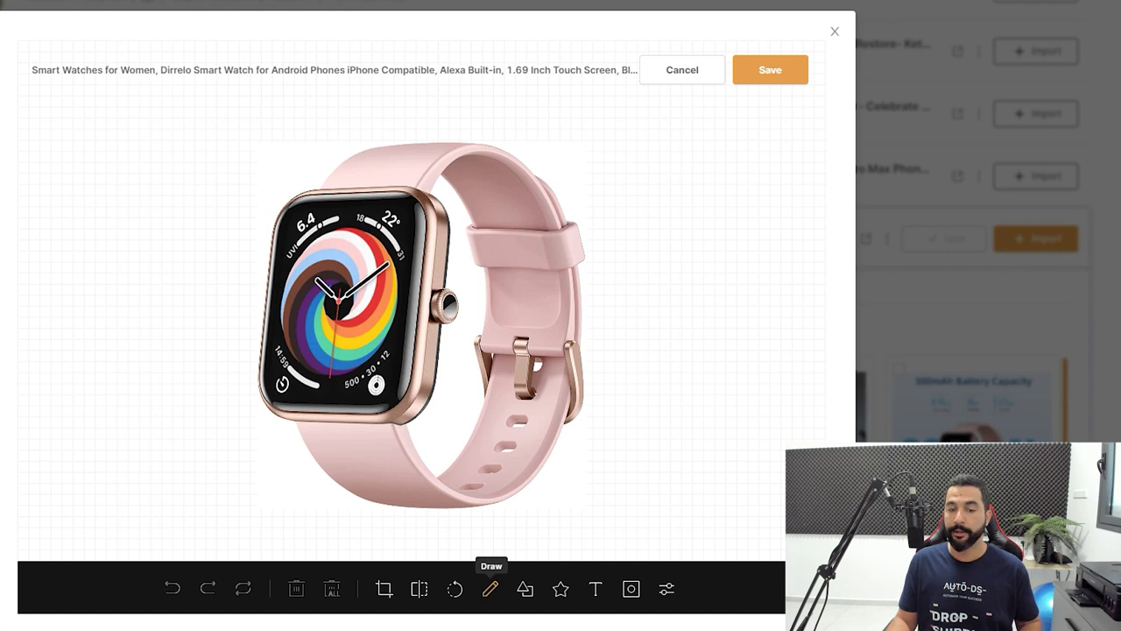
Step: Draw a freehand orange-yellow squiggle beside the watch crown with the Draw tool
{"action": "left_click", "coordinate": [490, 589]}
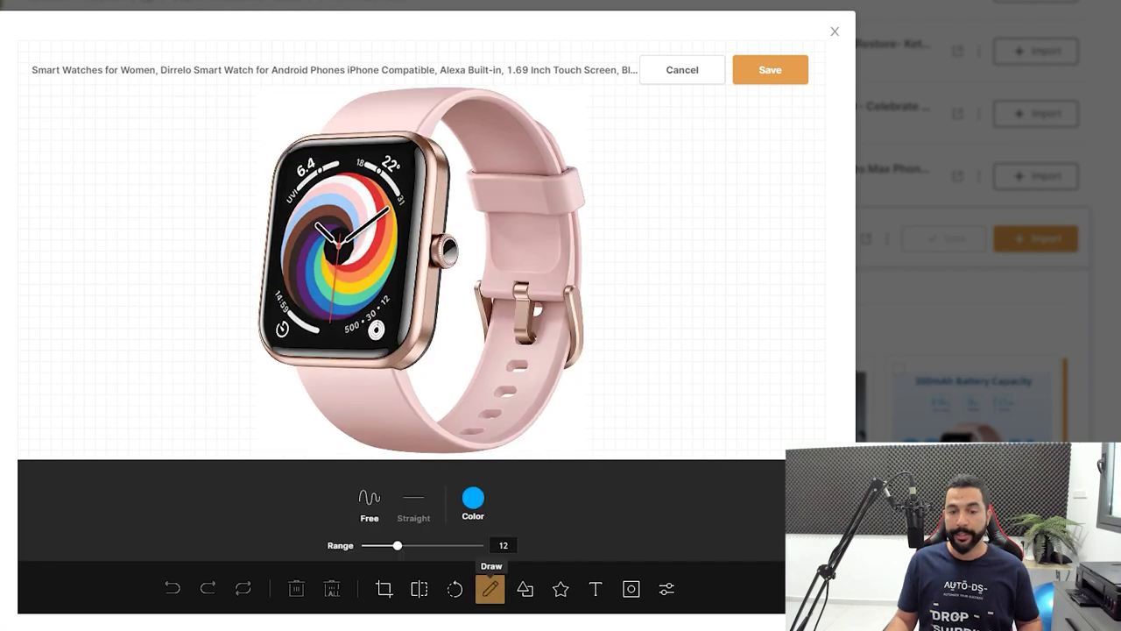
{"action": "left_click", "coordinate": [473, 502]}
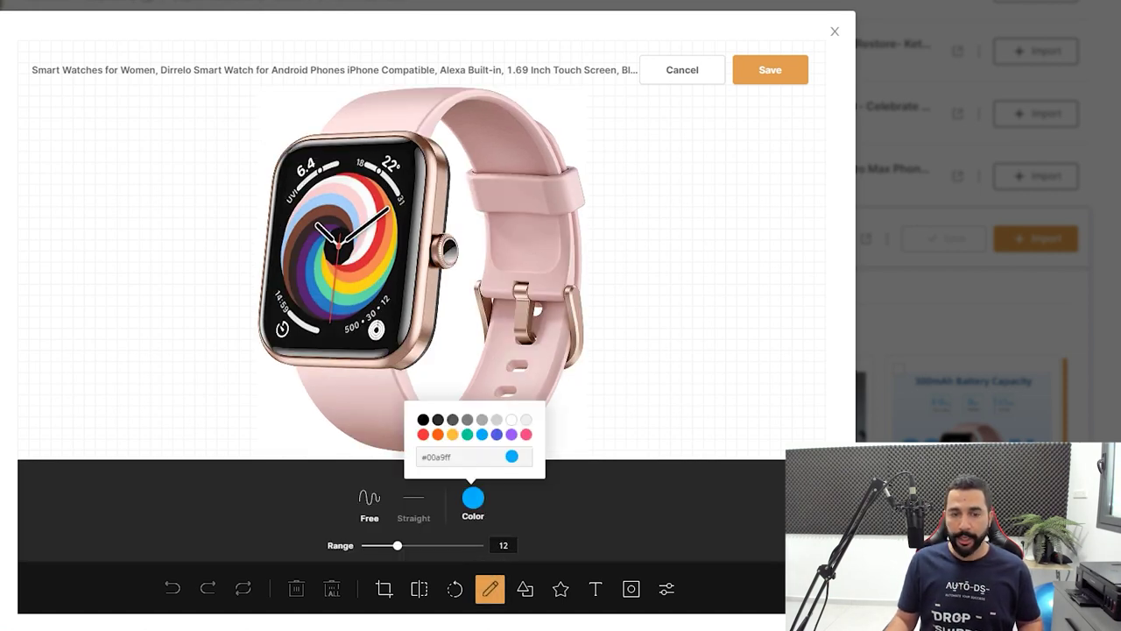
{"action": "left_click", "coordinate": [453, 433]}
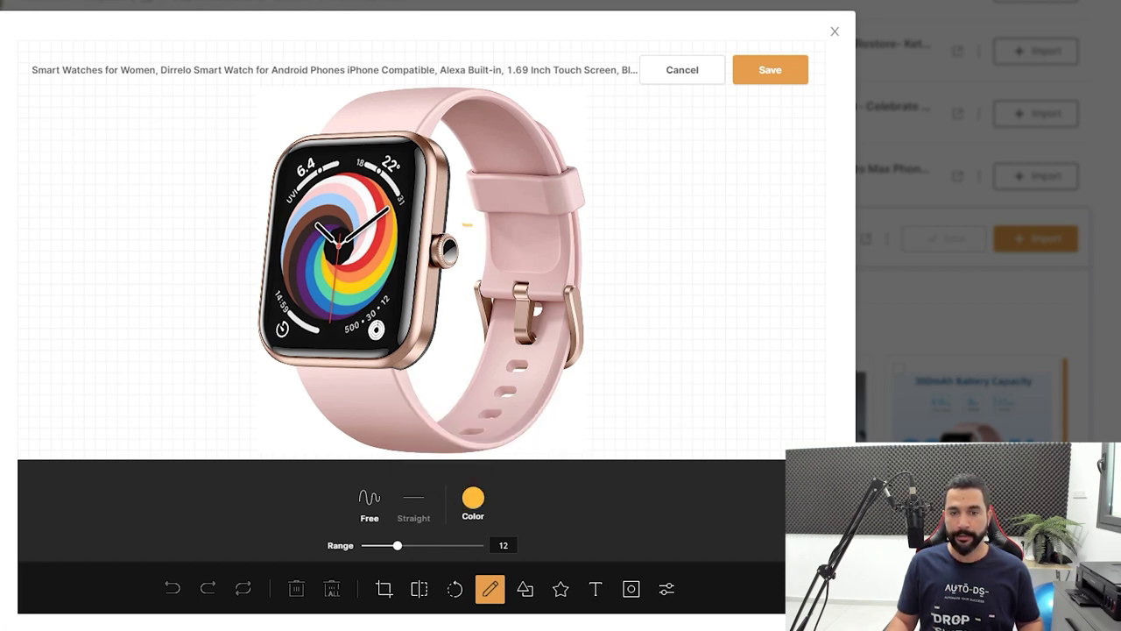
{"action": "left_click_drag", "start_coordinate": [469, 224], "coordinate": [464, 331]}
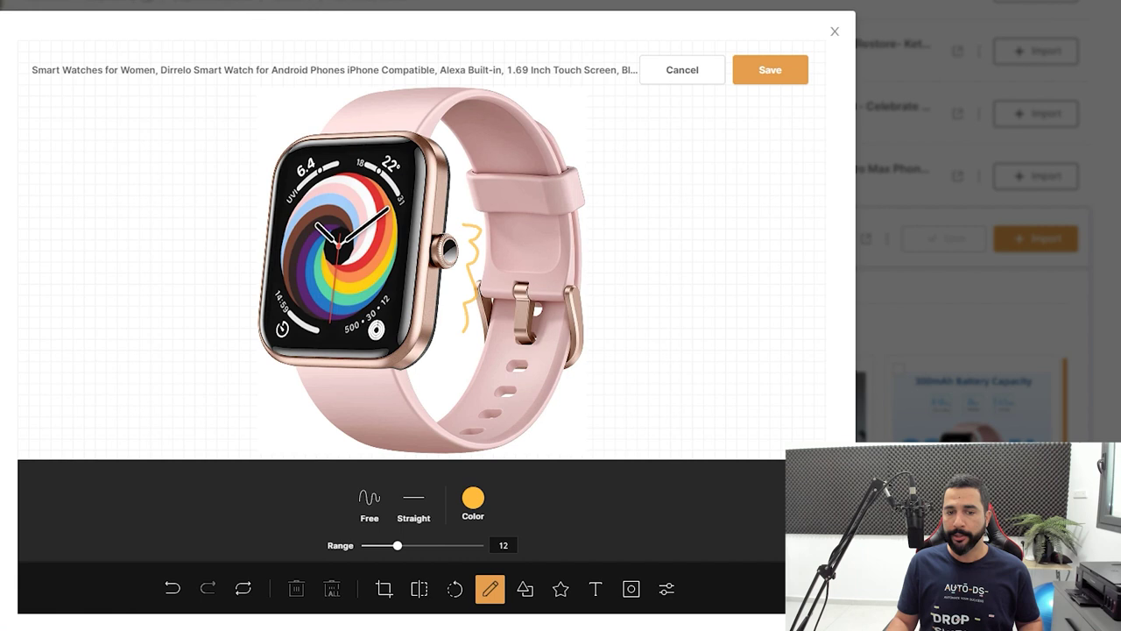
Step: Draw a straight line of width 13 from the watch case's lower corner to the strap holes
{"action": "left_click", "coordinate": [414, 505]}
{"action": "mouse_move", "coordinate": [397, 545]}
{"action": "left_mouse_down"}
{"action": "mouse_move", "coordinate": [453, 545]}
{"action": "mouse_move", "coordinate": [402, 545]}
{"action": "left_mouse_up"}
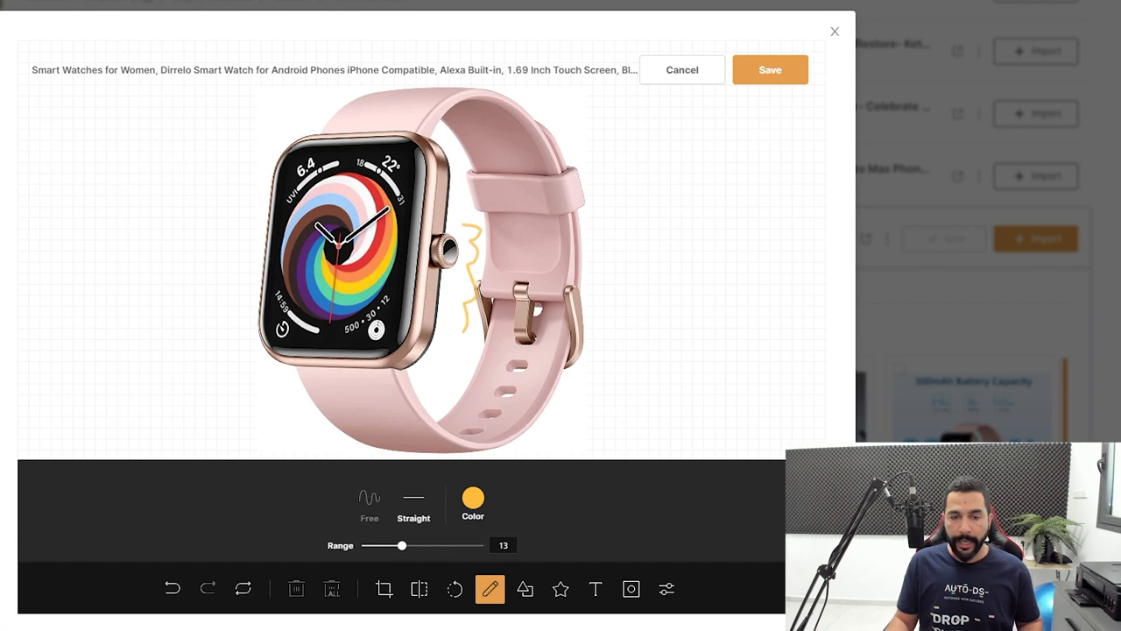
{"action": "left_click_drag", "start_coordinate": [406, 331], "coordinate": [477, 404]}
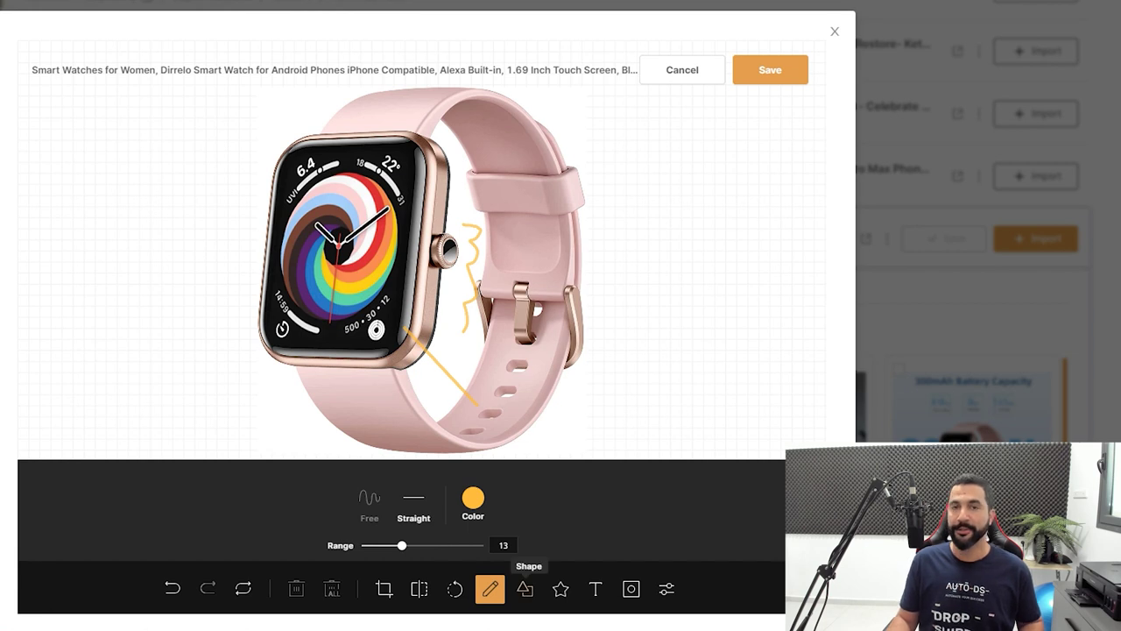
Step: Draw an unfilled circle with a black stroke of 21 around the strap buckle
{"action": "left_click", "coordinate": [524, 589]}
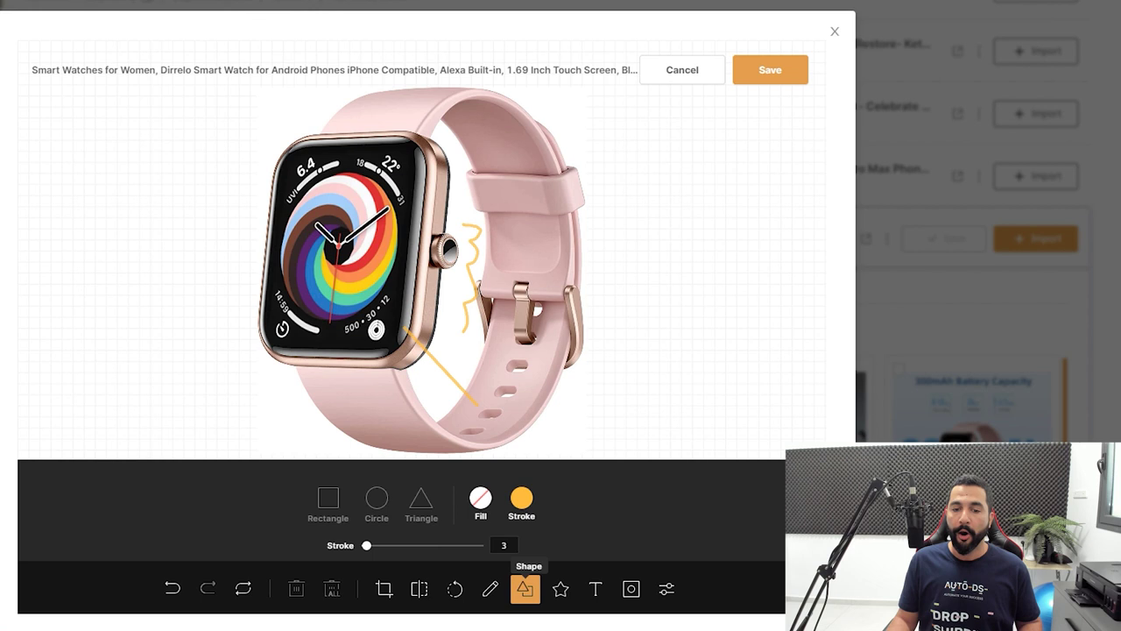
{"action": "left_click", "coordinate": [328, 501]}
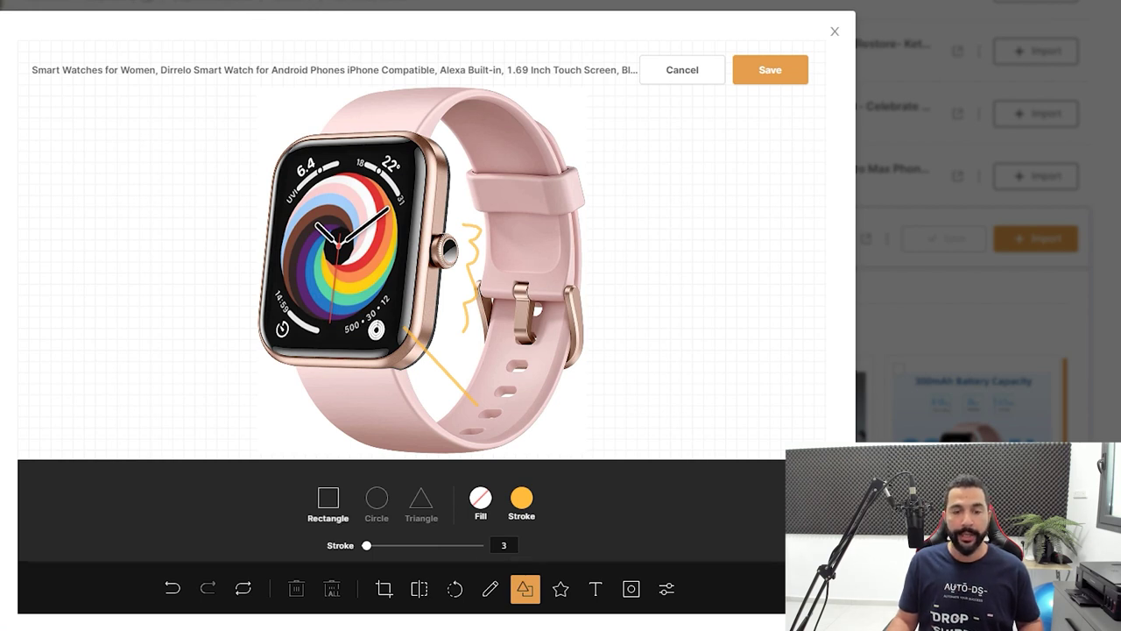
{"action": "left_click", "coordinate": [376, 501]}
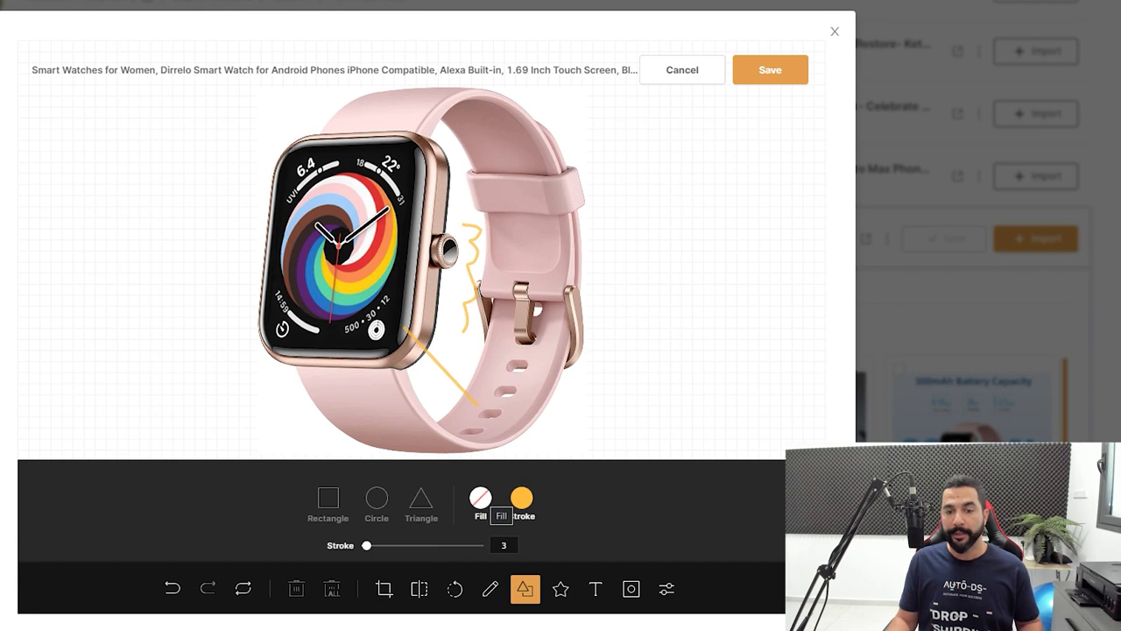
{"action": "left_click", "coordinate": [522, 500]}
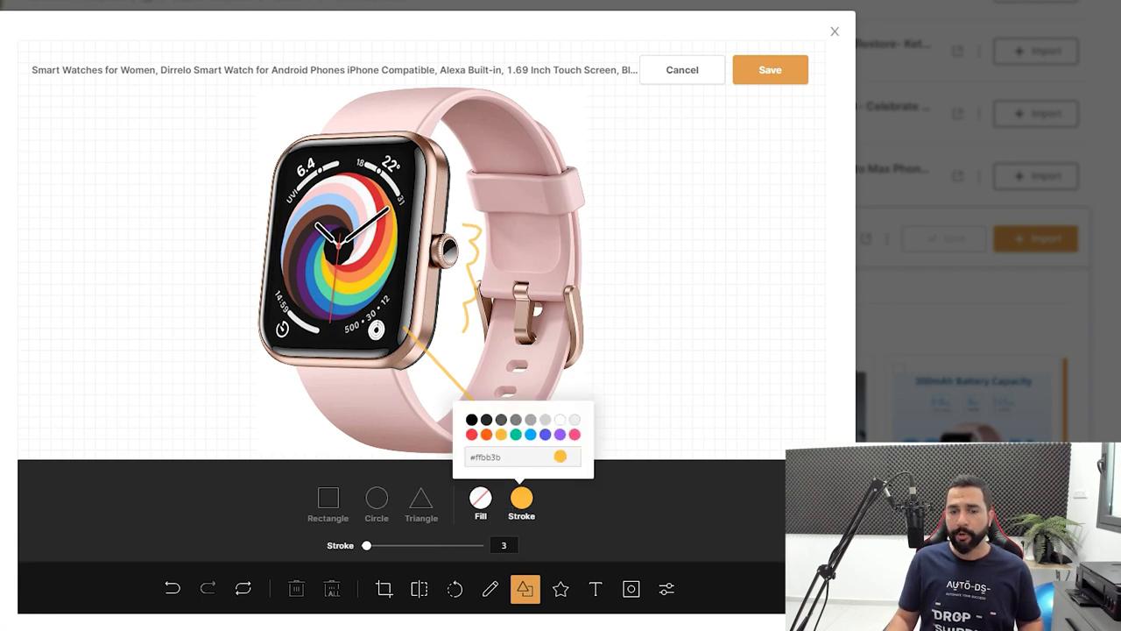
{"action": "left_click", "coordinate": [472, 419]}
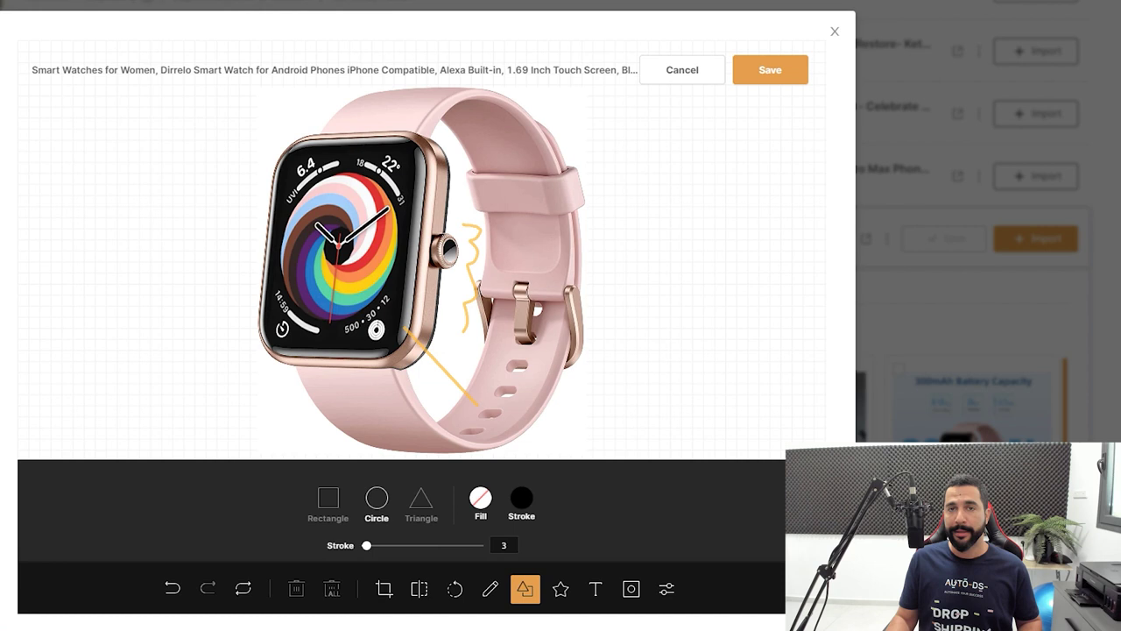
{"action": "left_click_drag", "start_coordinate": [366, 544], "coordinate": [379, 545]}
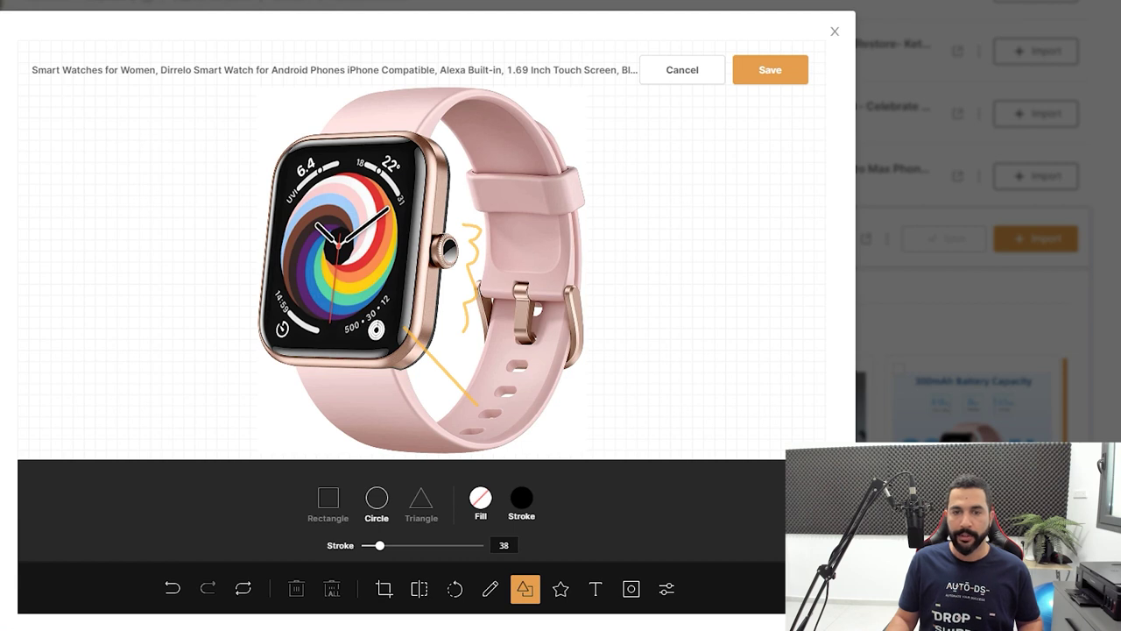
{"action": "mouse_move", "coordinate": [484, 257]}
{"action": "left_mouse_down"}
{"action": "mouse_move", "coordinate": [549, 328]}
{"action": "mouse_move", "coordinate": [560, 364]}
{"action": "left_mouse_up"}
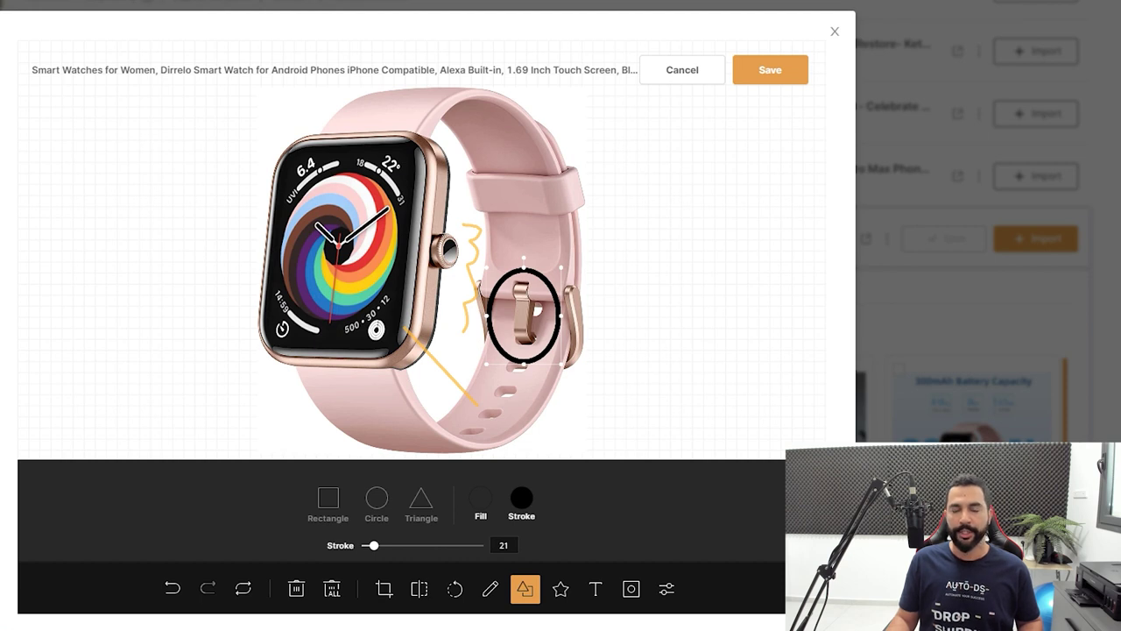
{"action": "key", "text": "Escape"}
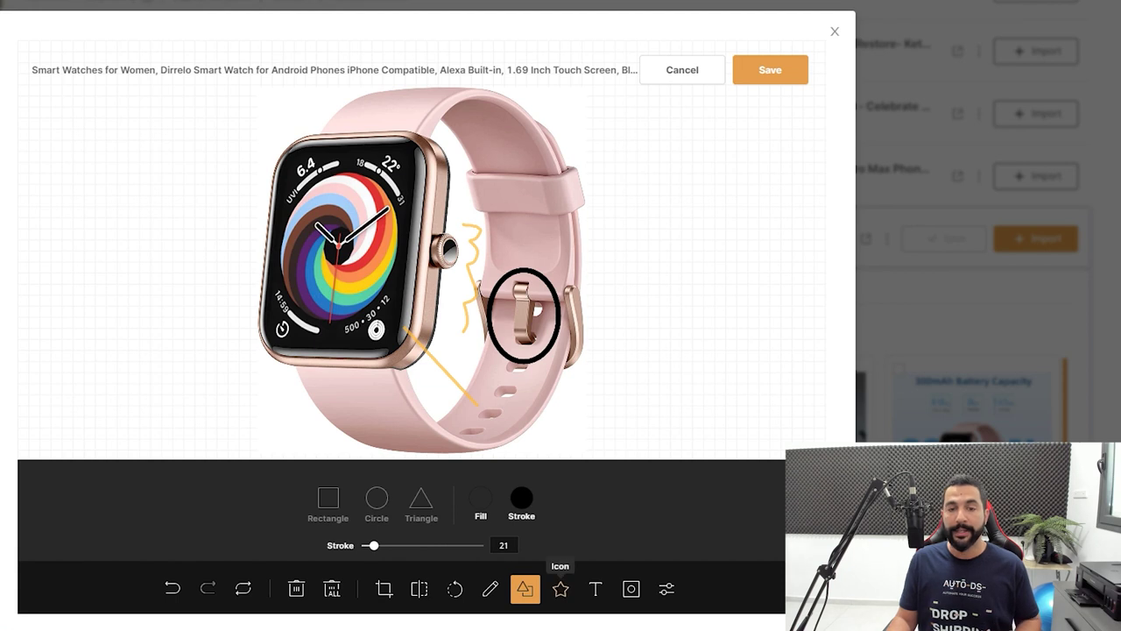
{"action": "left_click", "coordinate": [561, 589]}
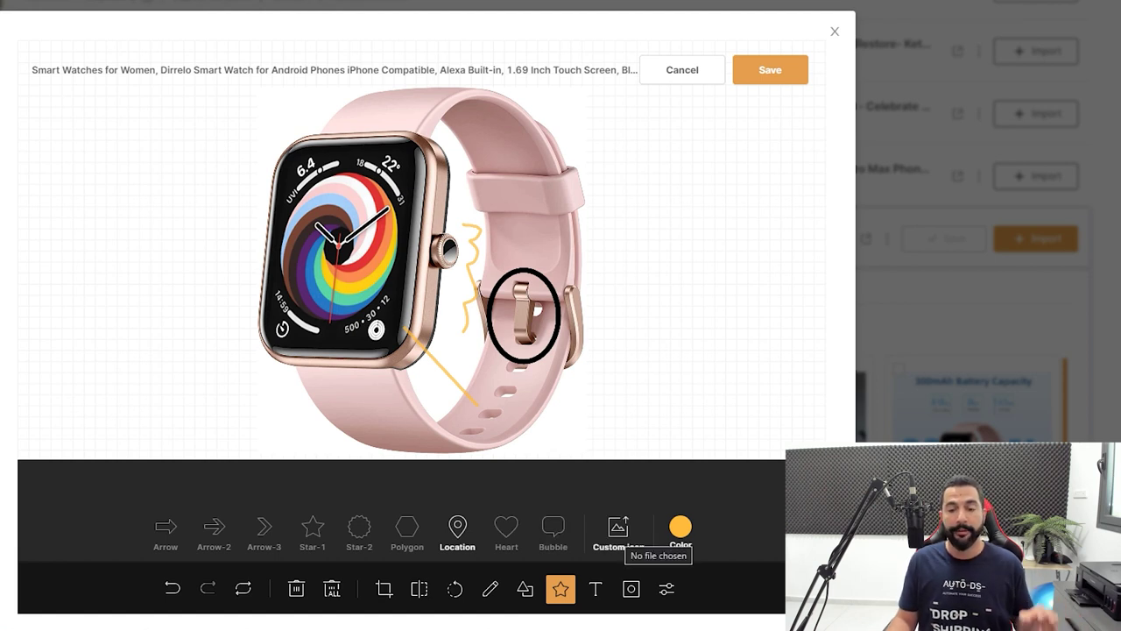
{"action": "left_click", "coordinate": [619, 531]}
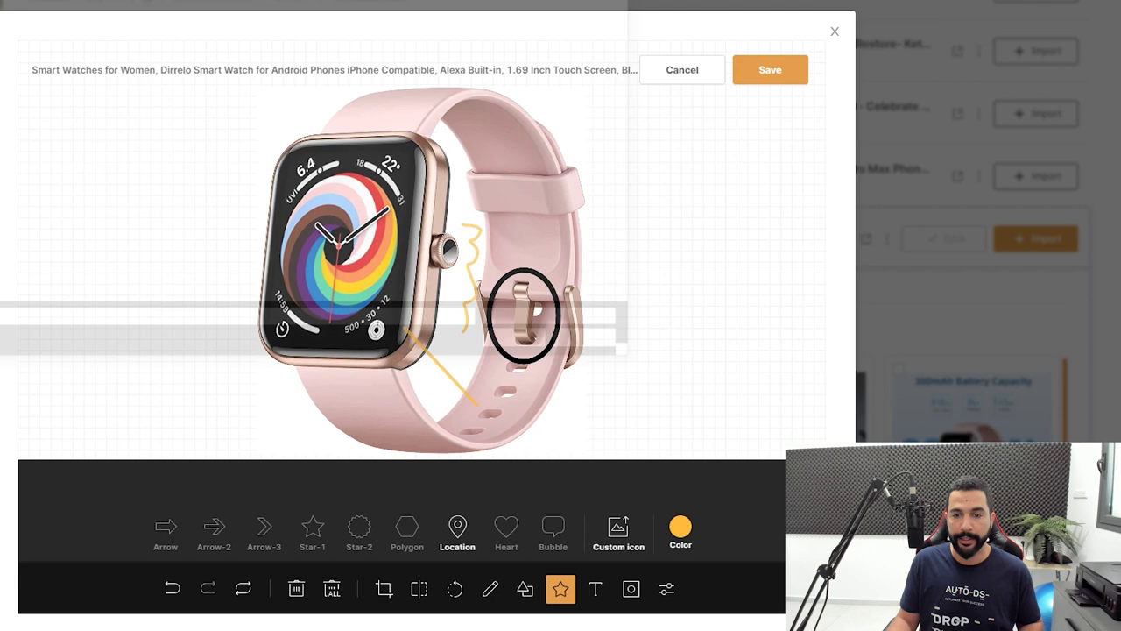
{"action": "key", "text": "Escape"}
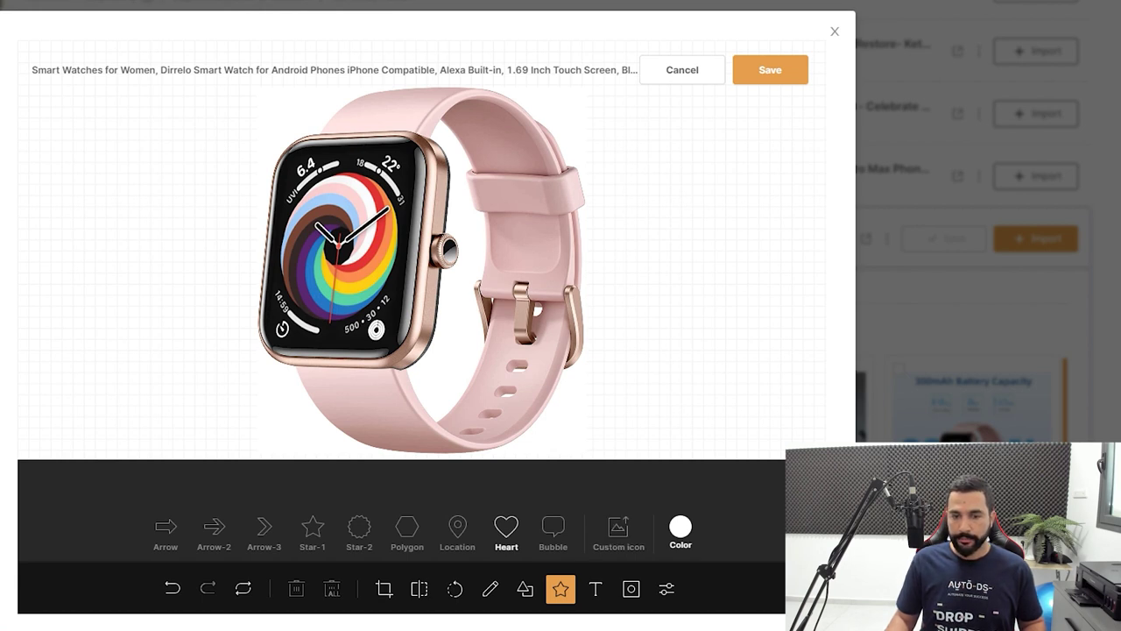
Step: Place a red heart icon over the upper part of the watch strap
{"action": "left_click", "coordinate": [681, 529]}
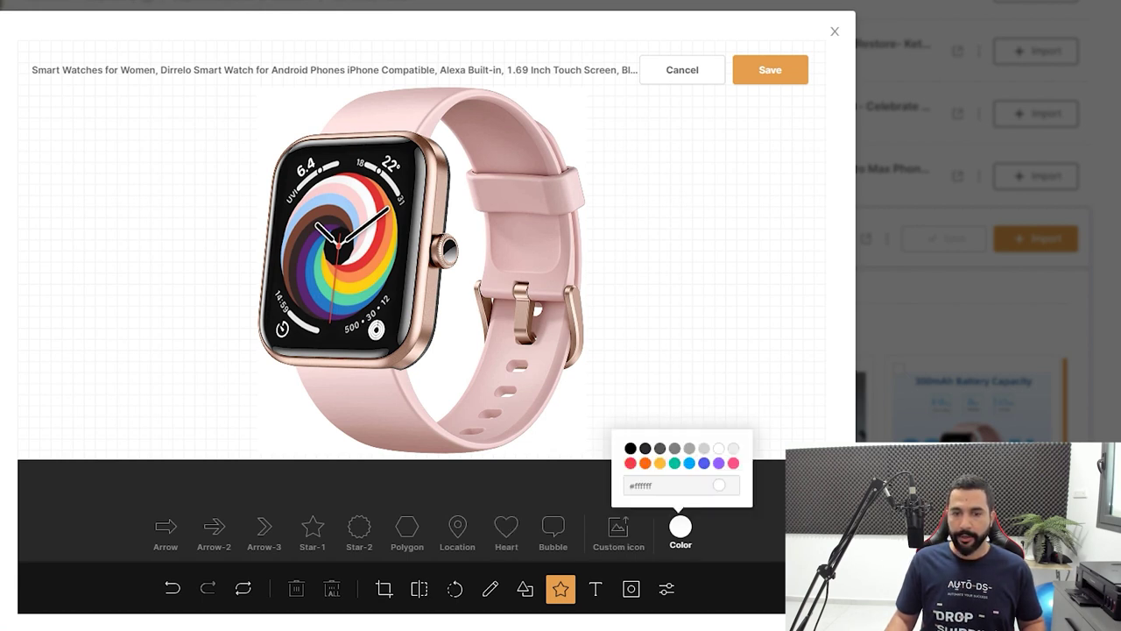
{"action": "left_click", "coordinate": [630, 463]}
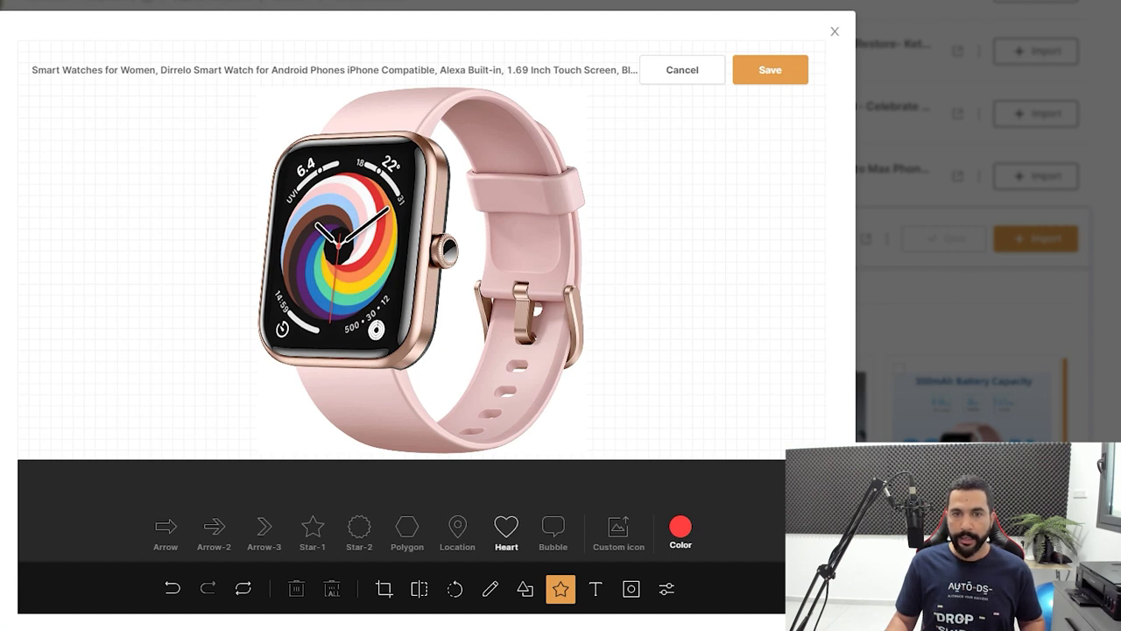
{"action": "left_click_drag", "start_coordinate": [497, 113], "coordinate": [518, 146]}
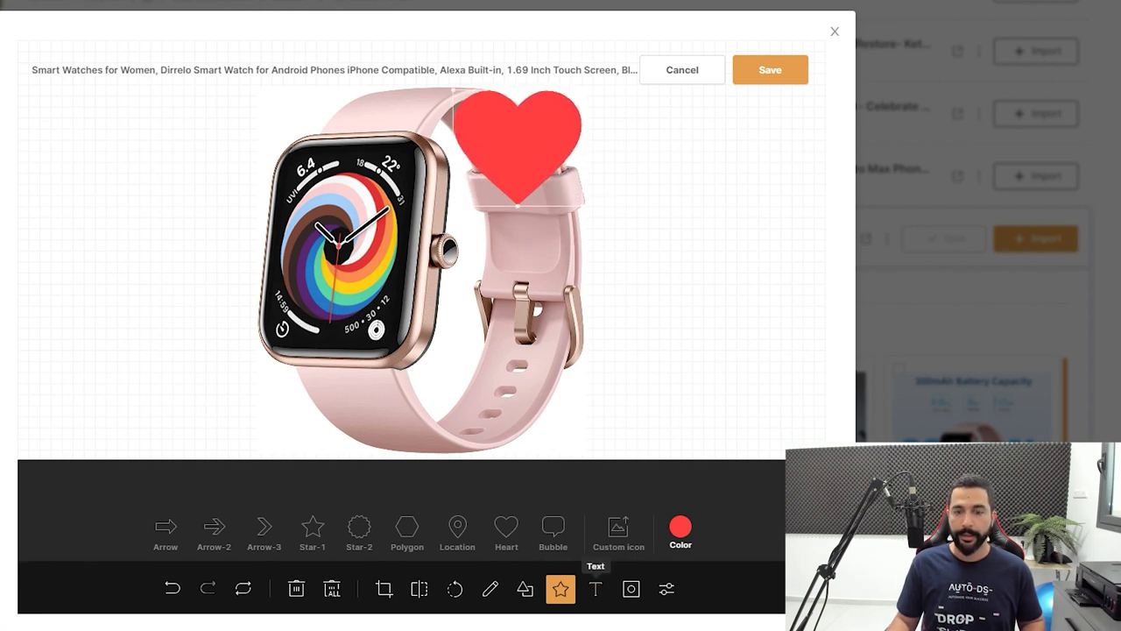
Step: Add the white text "Free Shipping" on the strap below the heart
{"action": "left_click", "coordinate": [596, 588]}
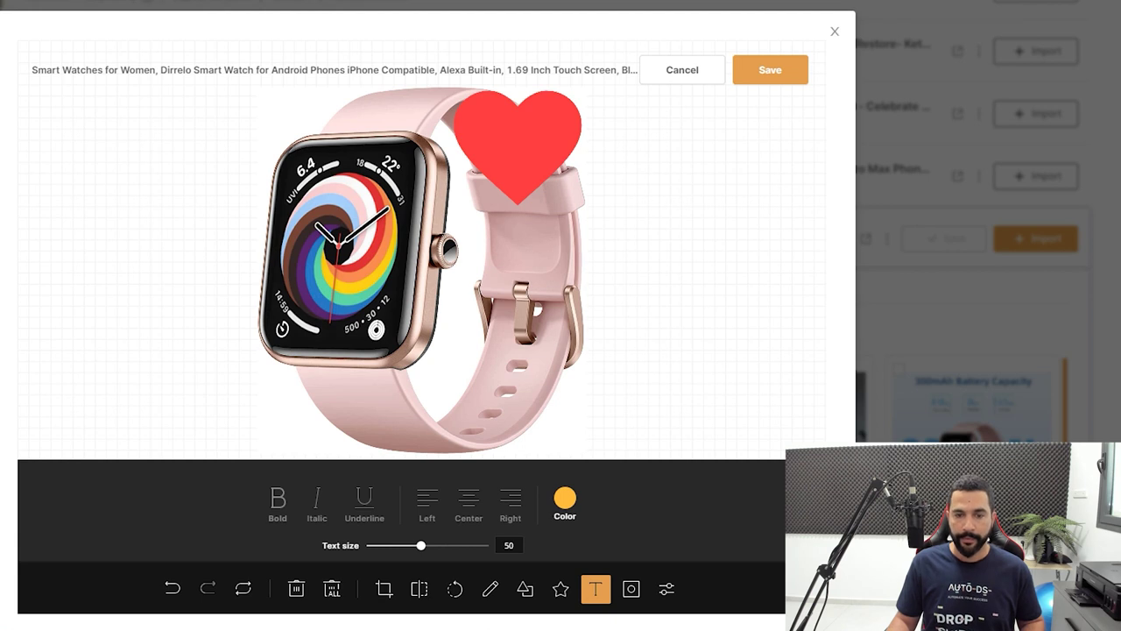
{"action": "left_click", "coordinate": [565, 499]}
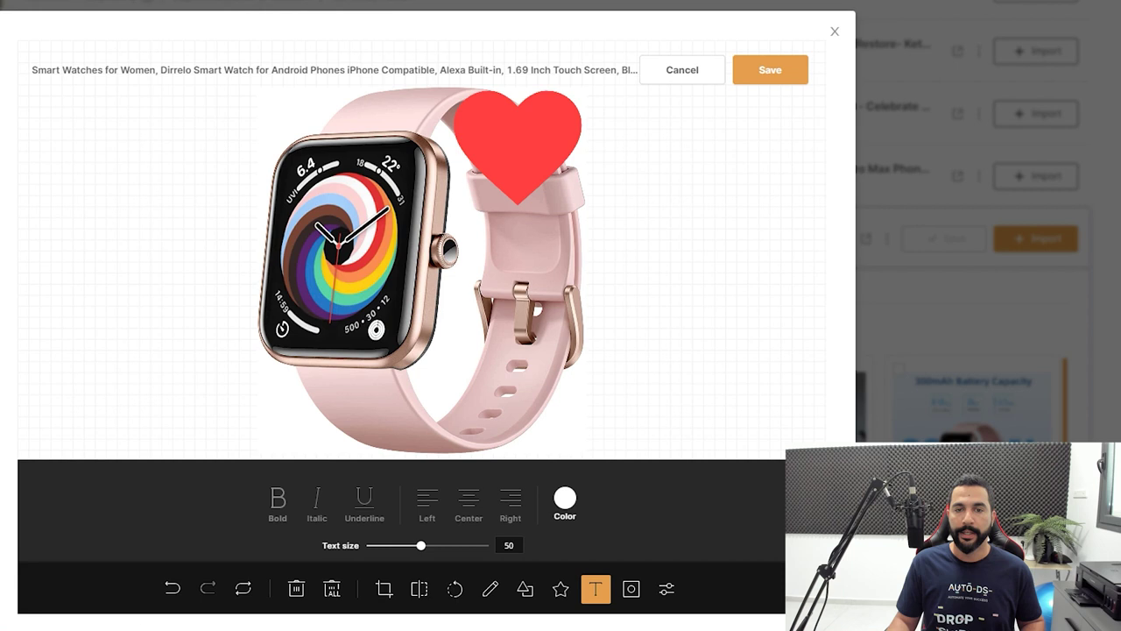
{"action": "left_click", "coordinate": [502, 249]}
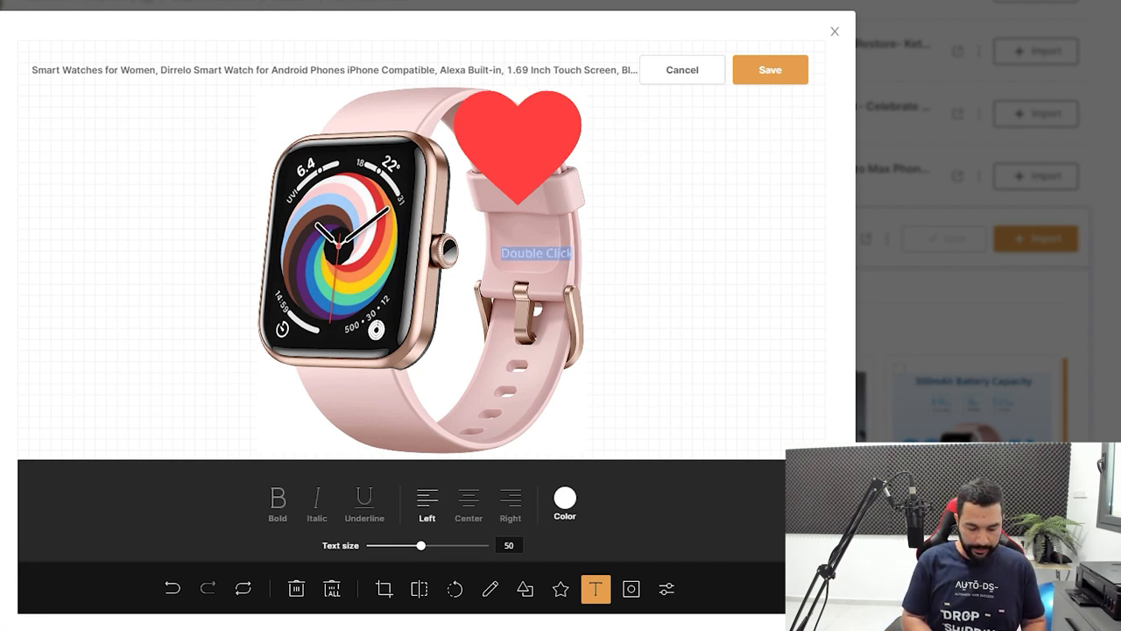
{"action": "type", "text": "Free S"}
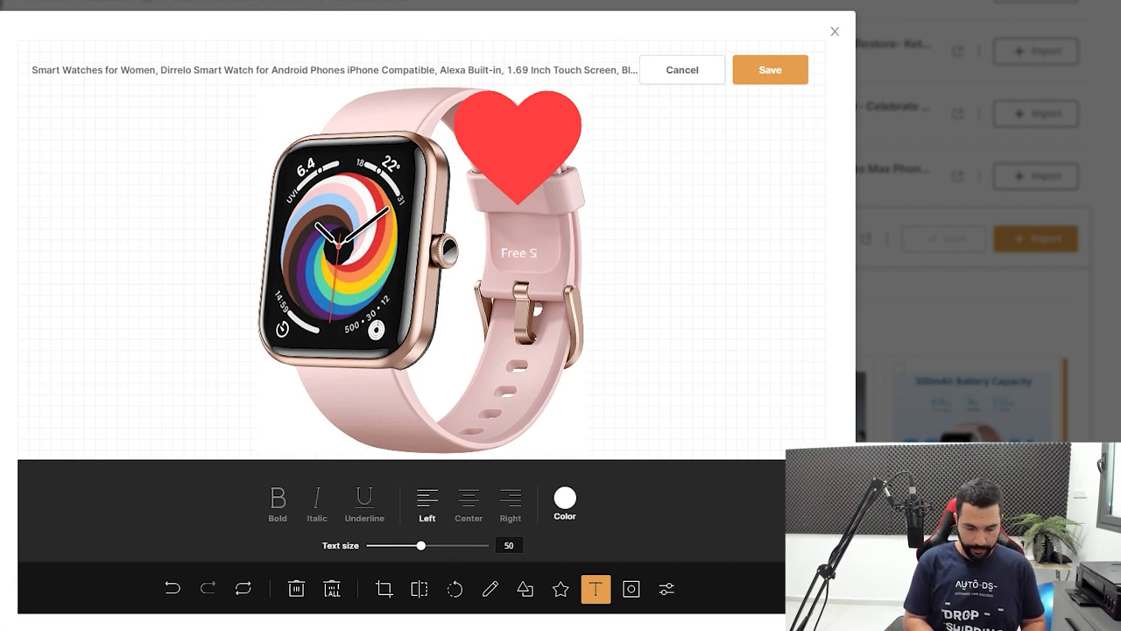
{"action": "type", "text": "hipping"}
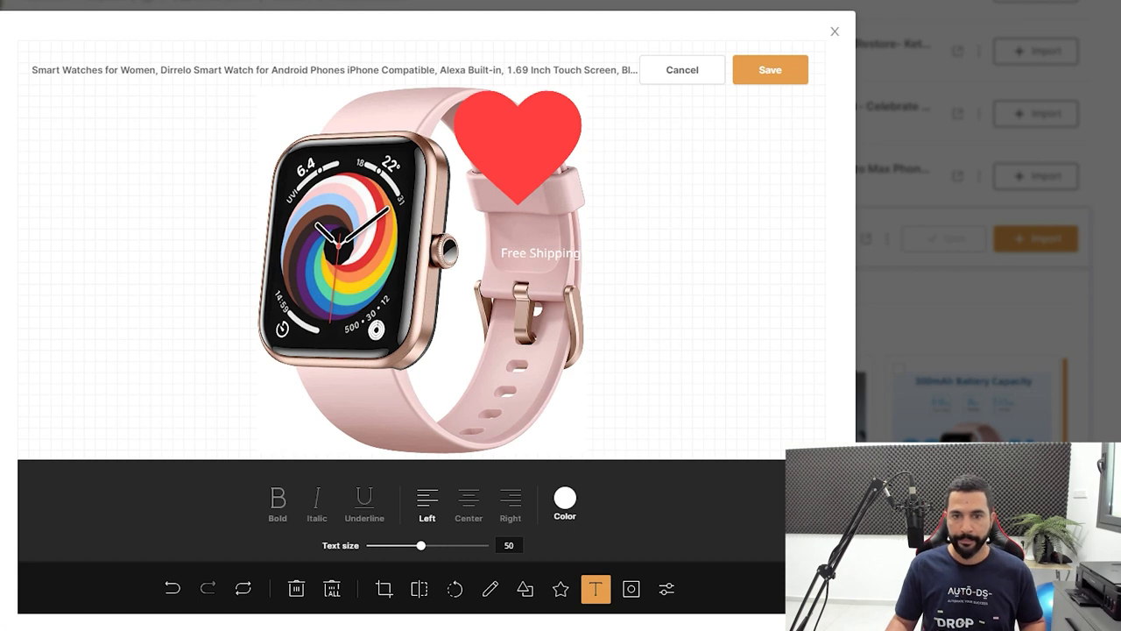
Step: Move the "Free Shipping" text onto the upper part of the heart and set its text size to 77
{"action": "left_click_drag", "start_coordinate": [541, 253], "coordinate": [518, 133]}
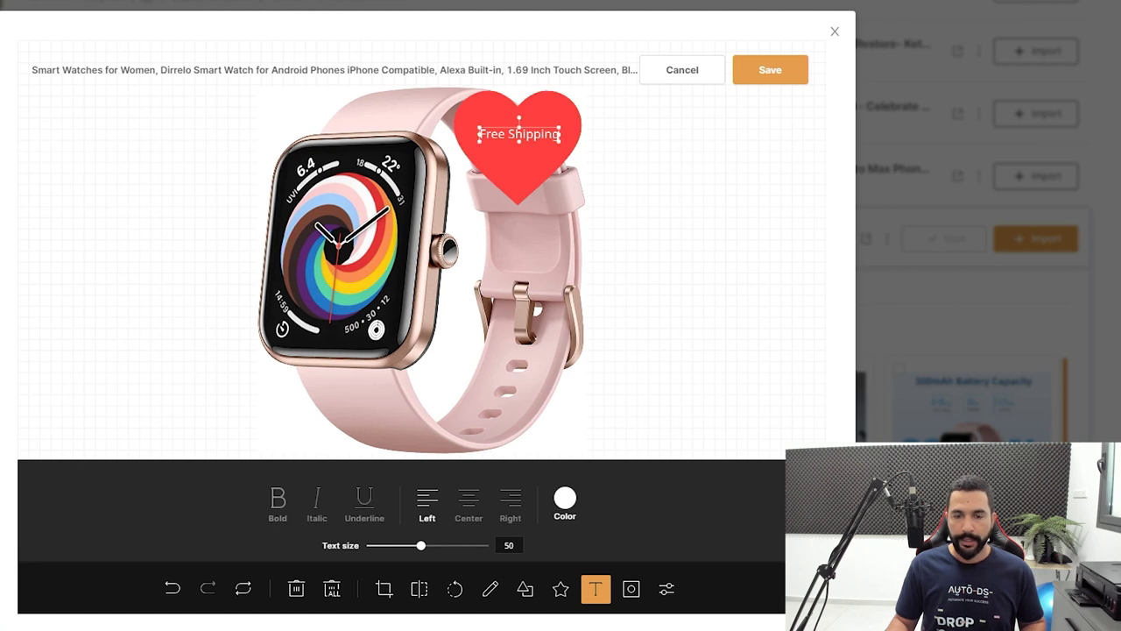
{"action": "left_click_drag", "start_coordinate": [421, 545], "coordinate": [459, 545]}
{"action": "left_click_drag", "start_coordinate": [519, 134], "coordinate": [515, 125]}
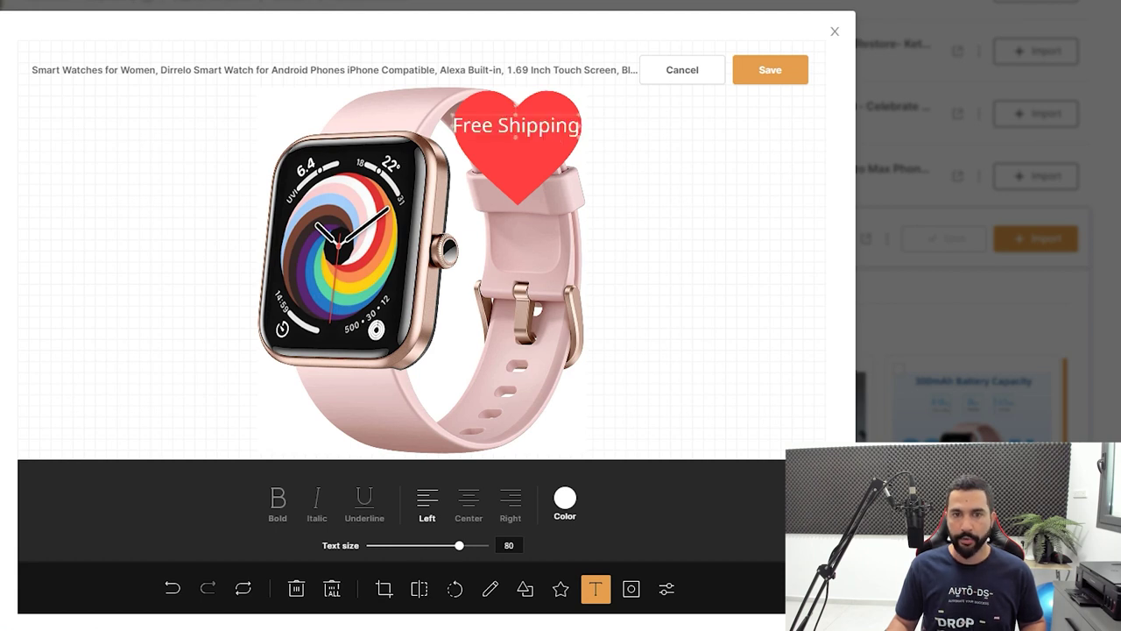
{"action": "left_click_drag", "start_coordinate": [459, 545], "coordinate": [455, 545]}
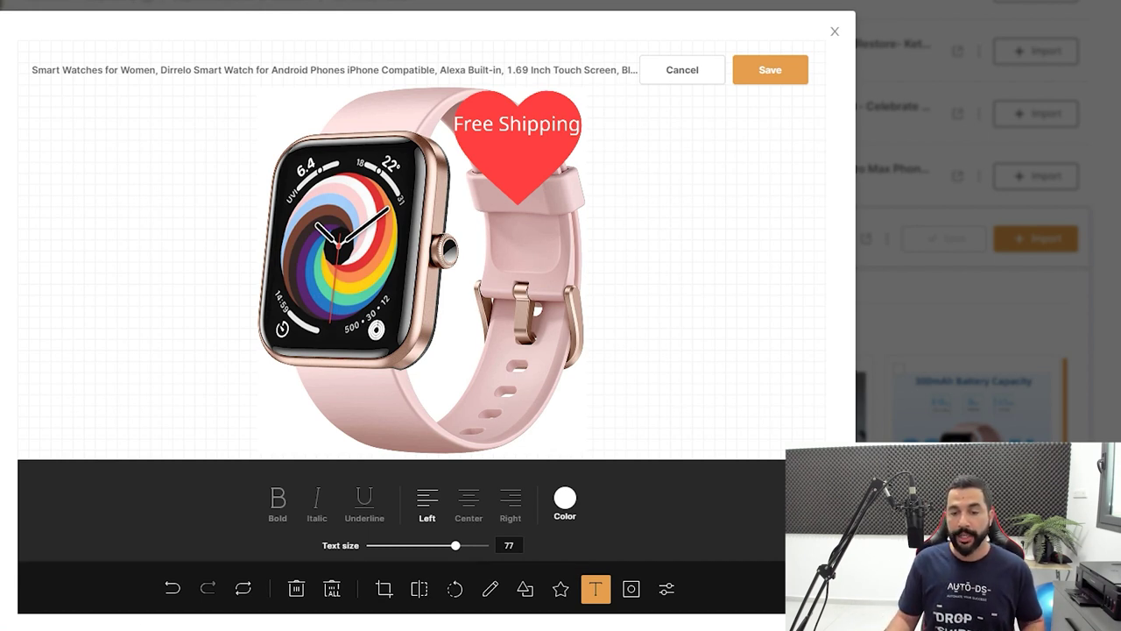
Step: Load the pool photo 48083944.jpg from Downloads as a mask image onto the watch picture
{"action": "left_click", "coordinate": [631, 589]}
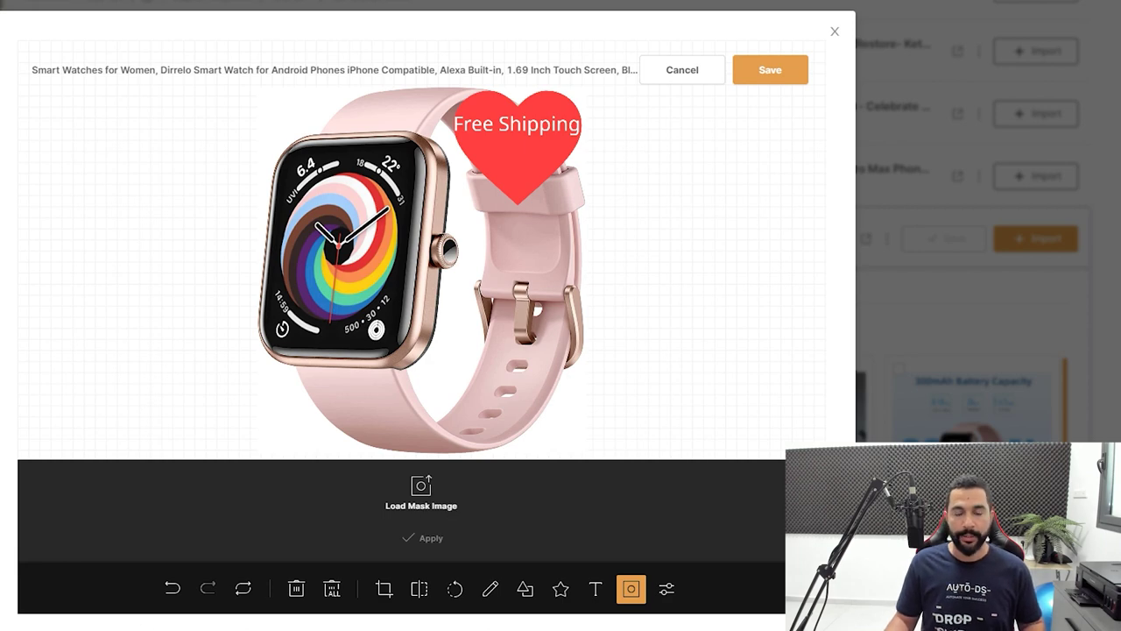
{"action": "left_click", "coordinate": [421, 492]}
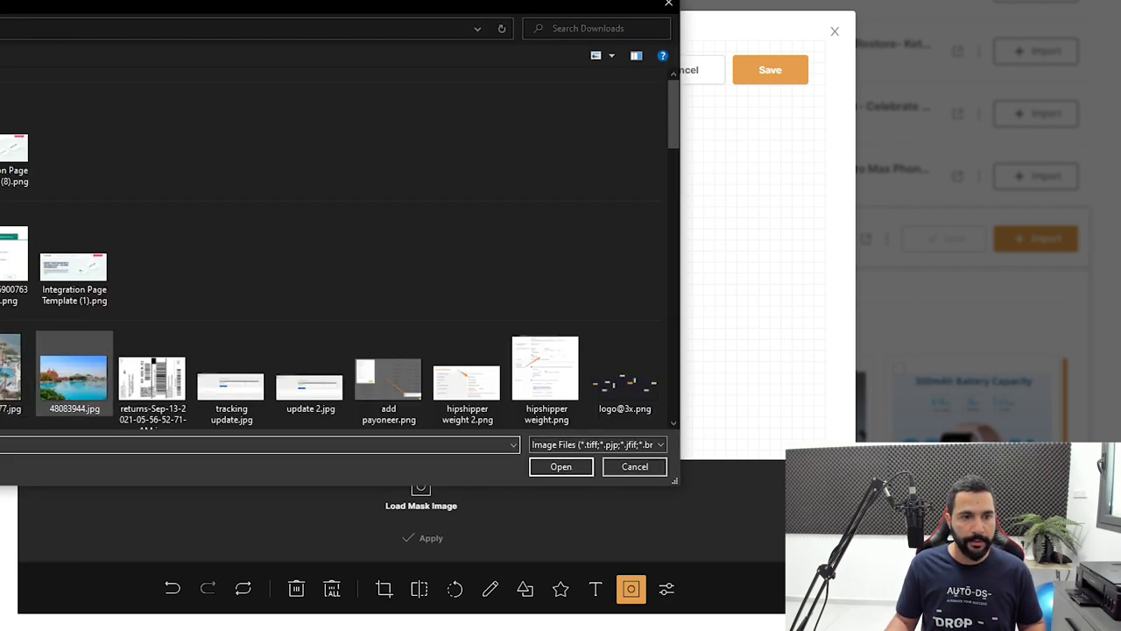
{"action": "double_click", "coordinate": [74, 377]}
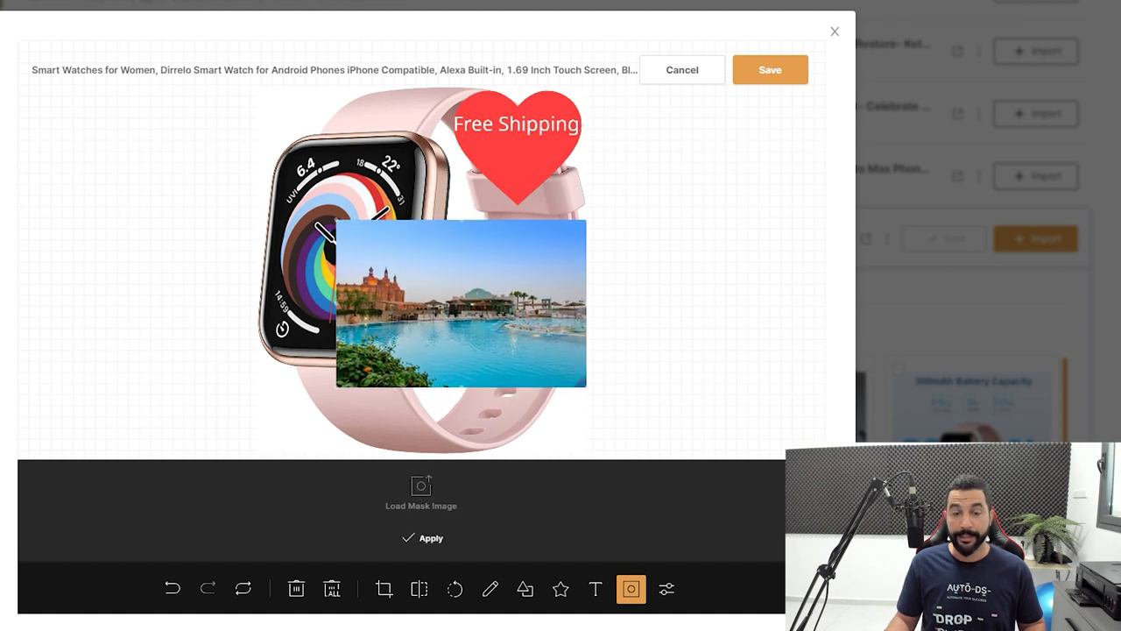
Step: Shrink the pool photo and place it over the lower strap in the bottom-right corner of the watch picture
{"action": "left_click_drag", "start_coordinate": [460, 303], "coordinate": [452, 371]}
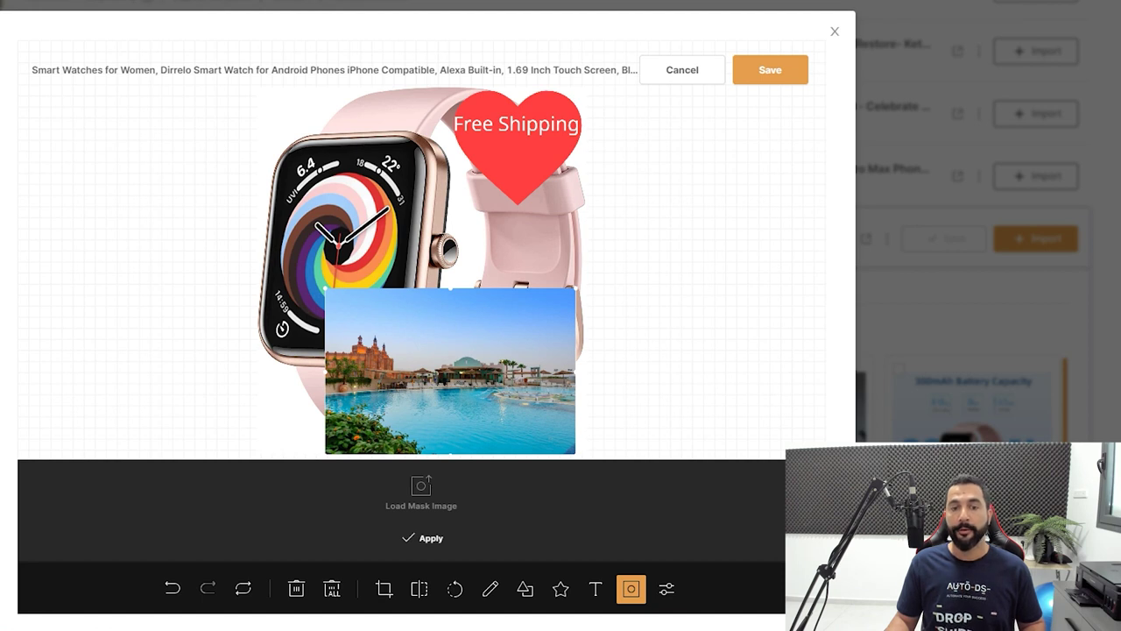
{"action": "left_click_drag", "start_coordinate": [325, 288], "coordinate": [467, 362]}
{"action": "left_click_drag", "start_coordinate": [521, 407], "coordinate": [533, 389]}
{"action": "left_click_drag", "start_coordinate": [480, 344], "coordinate": [503, 347]}
{"action": "left_click_drag", "start_coordinate": [544, 391], "coordinate": [543, 393]}
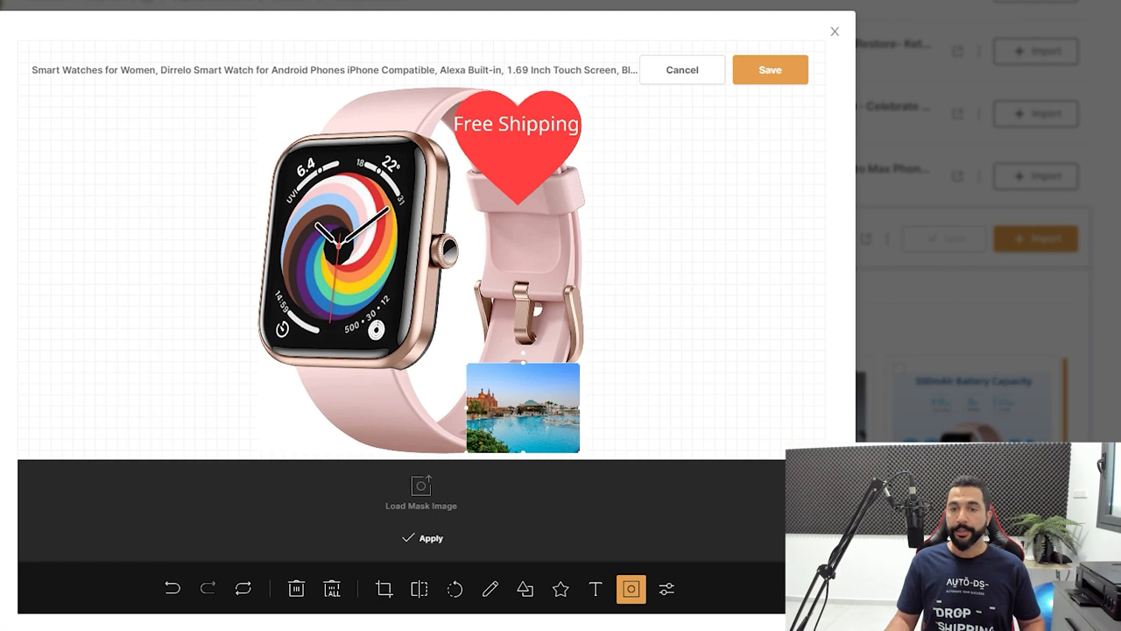
Step: Preview the Tint, Multiply and Blend color filters on the watch picture one at a time, switching each off again
{"action": "left_click", "coordinate": [666, 589]}
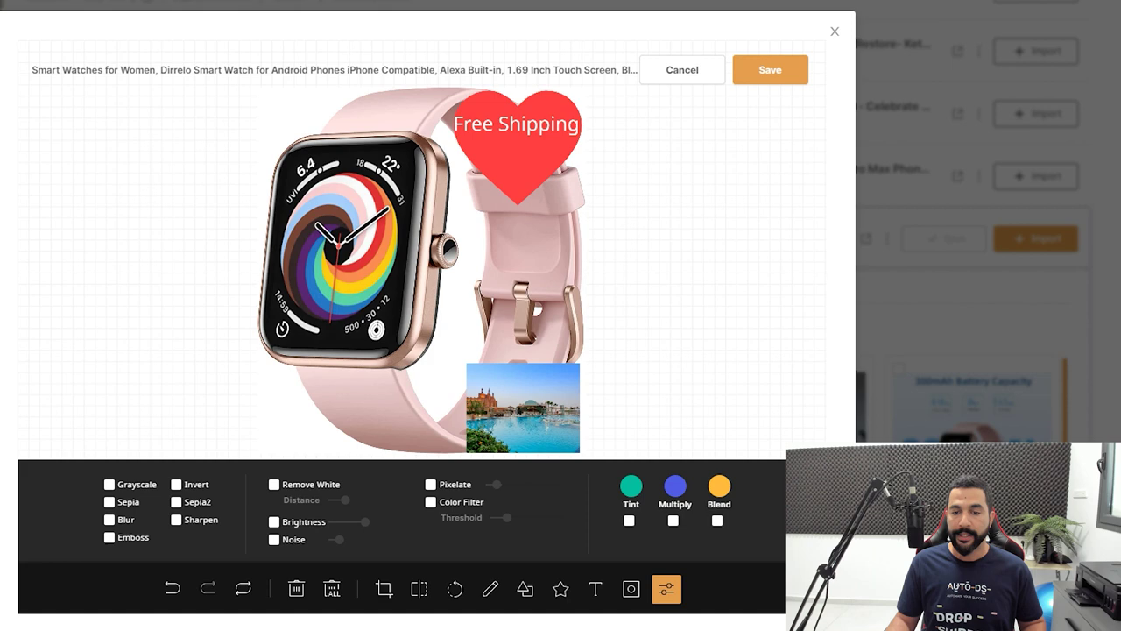
{"action": "left_click", "coordinate": [629, 521]}
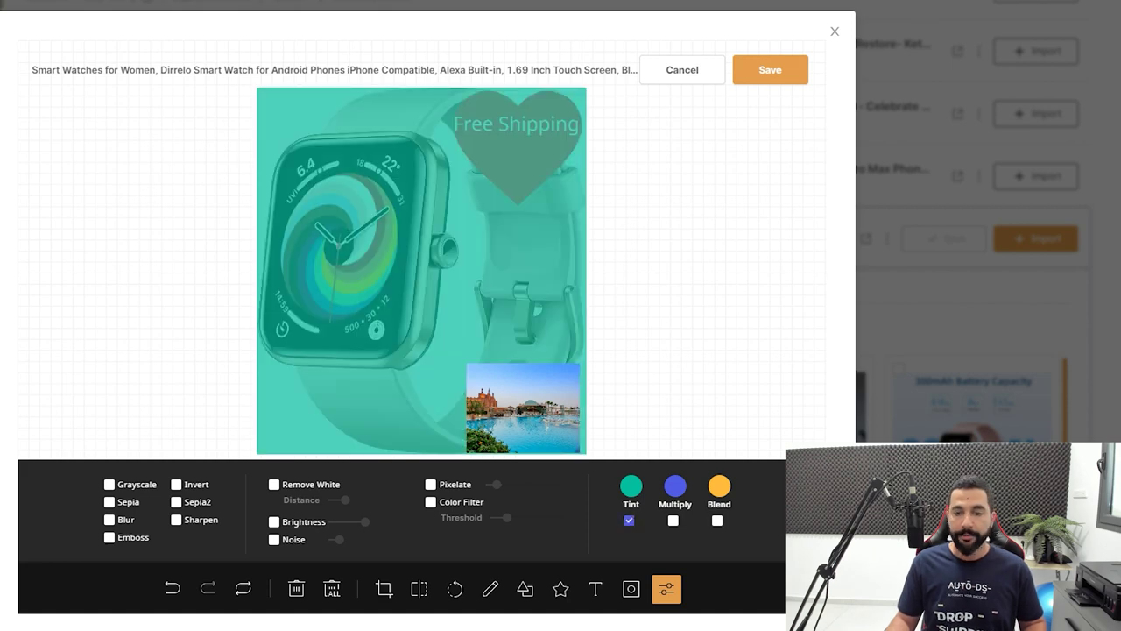
{"action": "left_click", "coordinate": [629, 521]}
{"action": "left_click", "coordinate": [672, 520]}
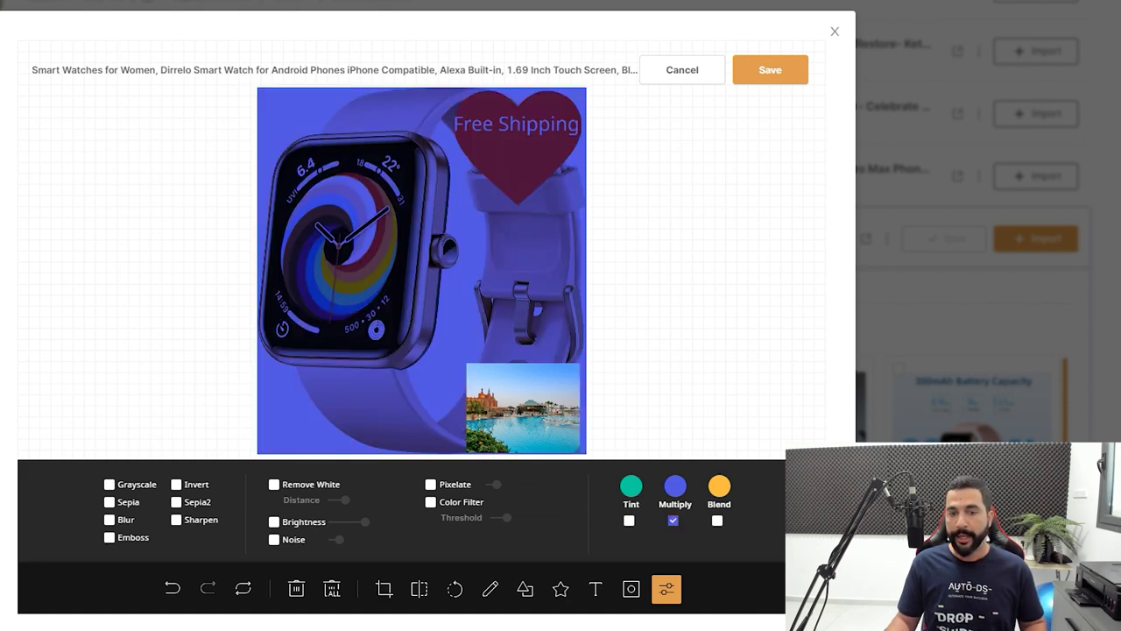
{"action": "left_click", "coordinate": [672, 520]}
{"action": "left_click", "coordinate": [717, 520]}
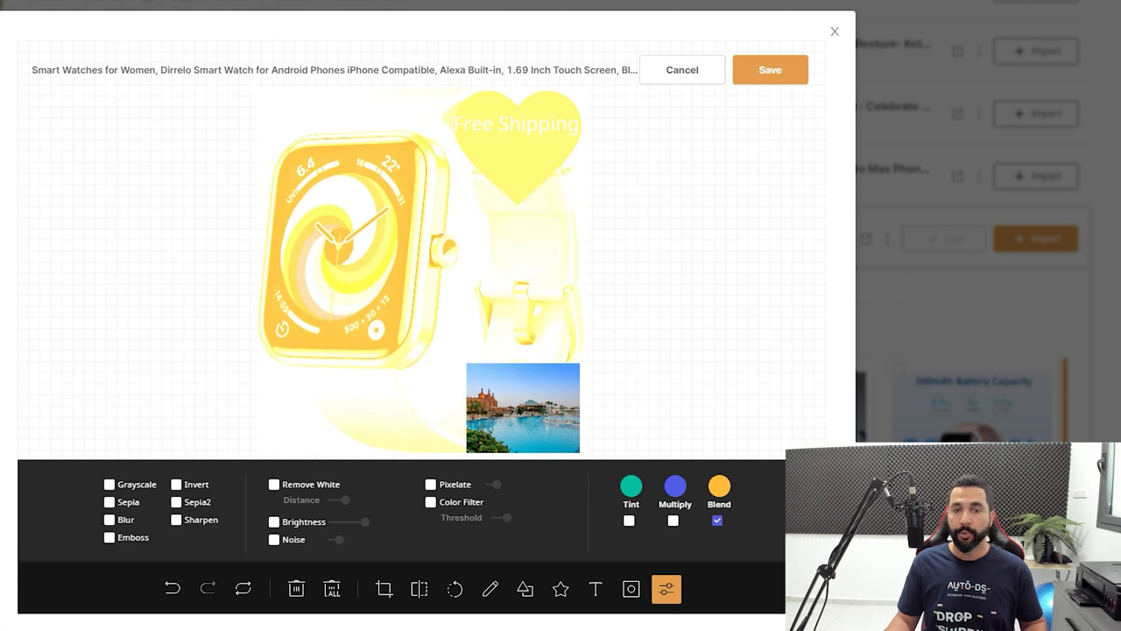
{"action": "left_click", "coordinate": [717, 520]}
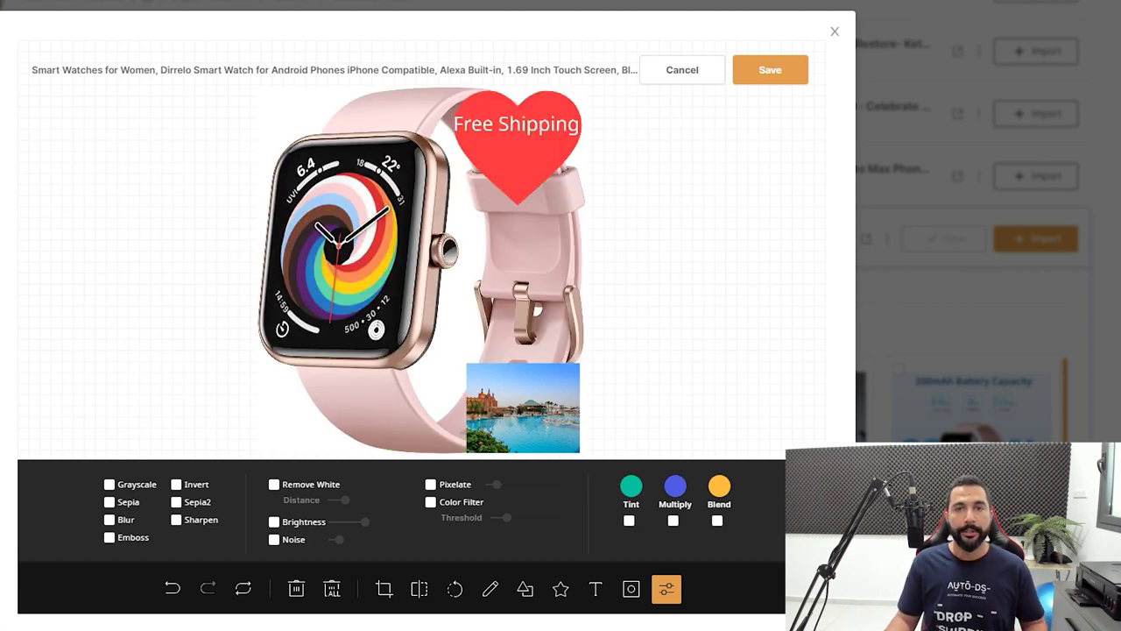
Step: Try the Invert, Remove White and Pixelate filters on the watch picture in turn, turning each one back off
{"action": "left_click", "coordinate": [176, 484]}
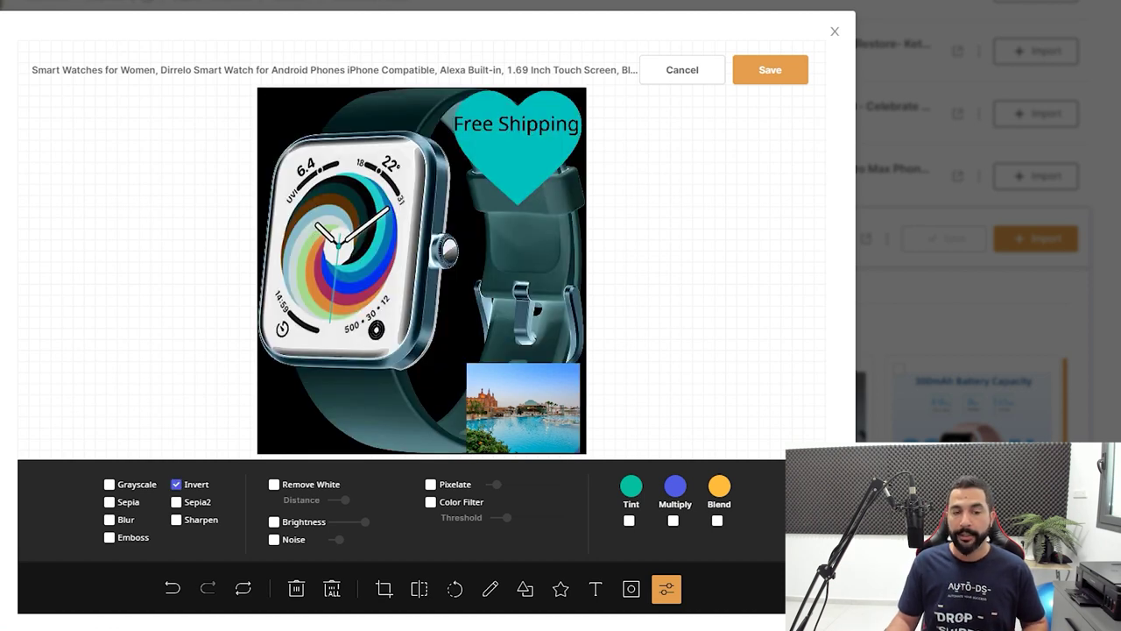
{"action": "left_click", "coordinate": [176, 484]}
{"action": "left_click", "coordinate": [274, 485]}
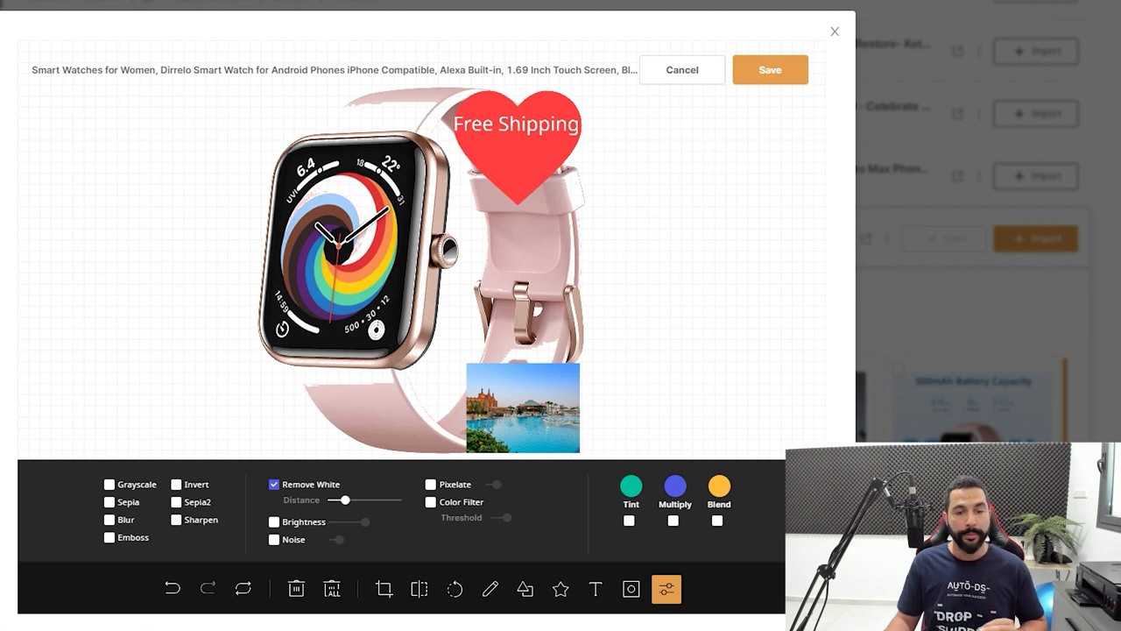
{"action": "left_click", "coordinate": [274, 484]}
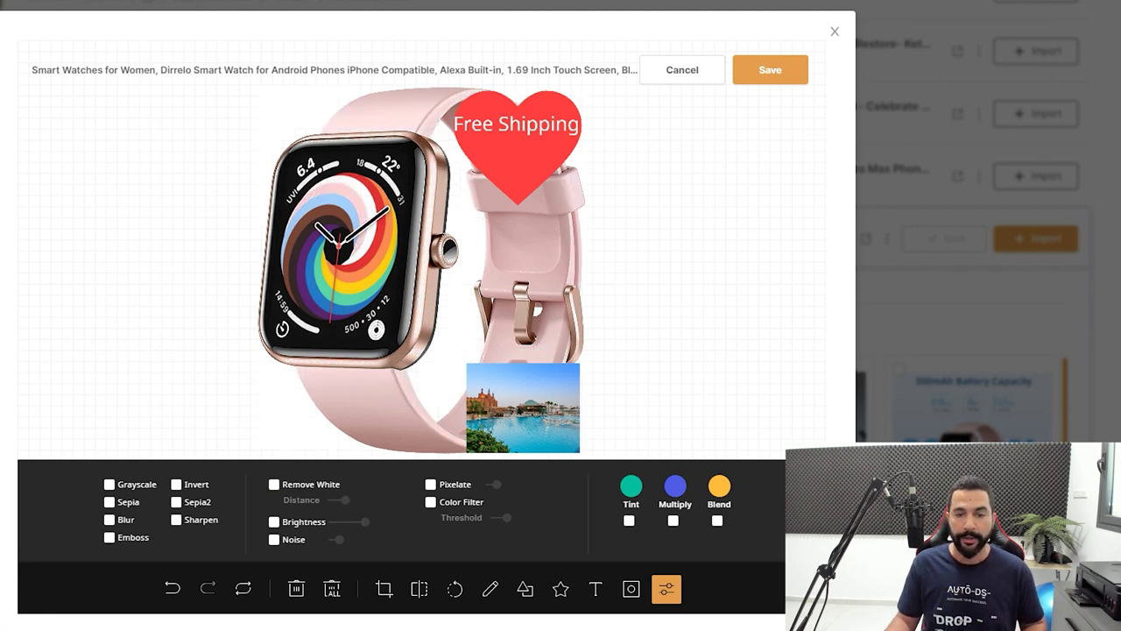
{"action": "left_click", "coordinate": [431, 484]}
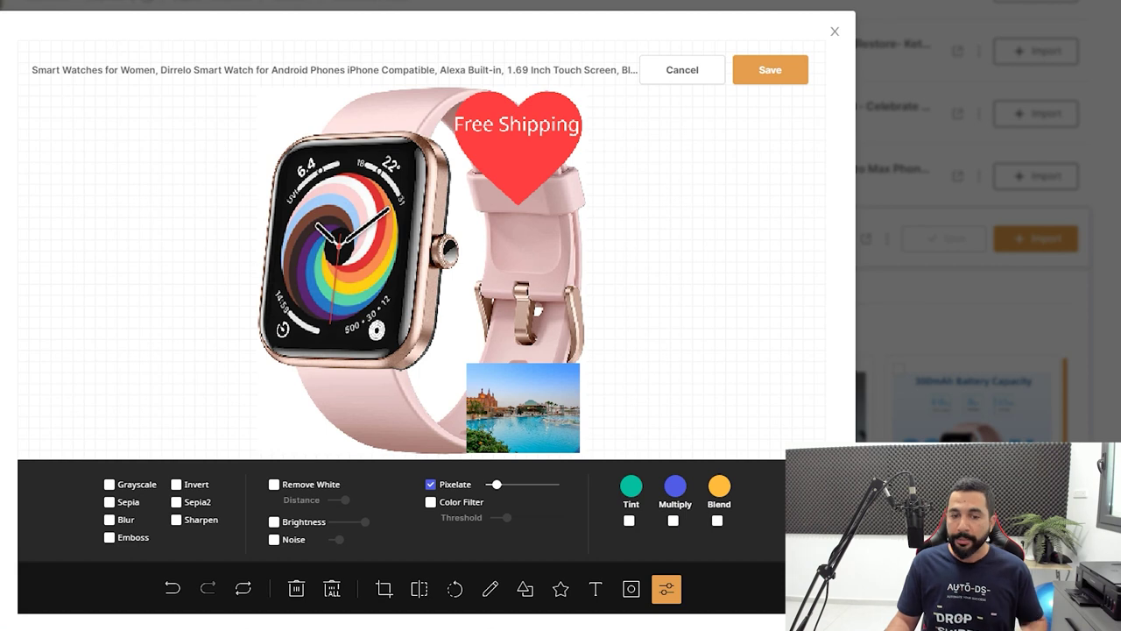
{"action": "left_click", "coordinate": [430, 483]}
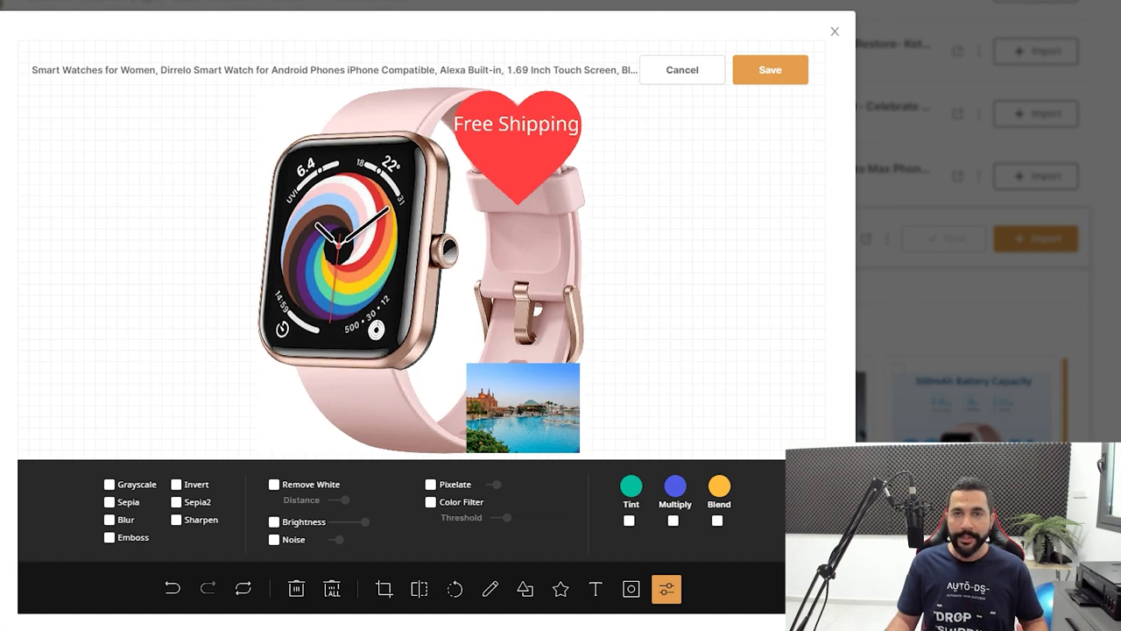